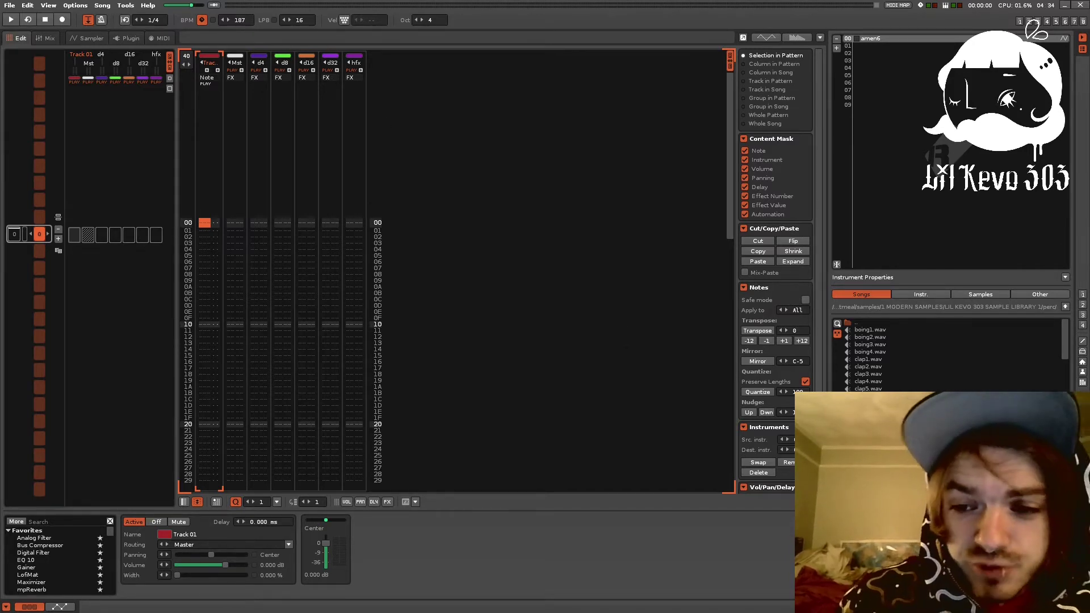
- Delete the amen6 instrument and load the hc6 sample from the sample library in its place
scroll(1065, 332, down, 4)
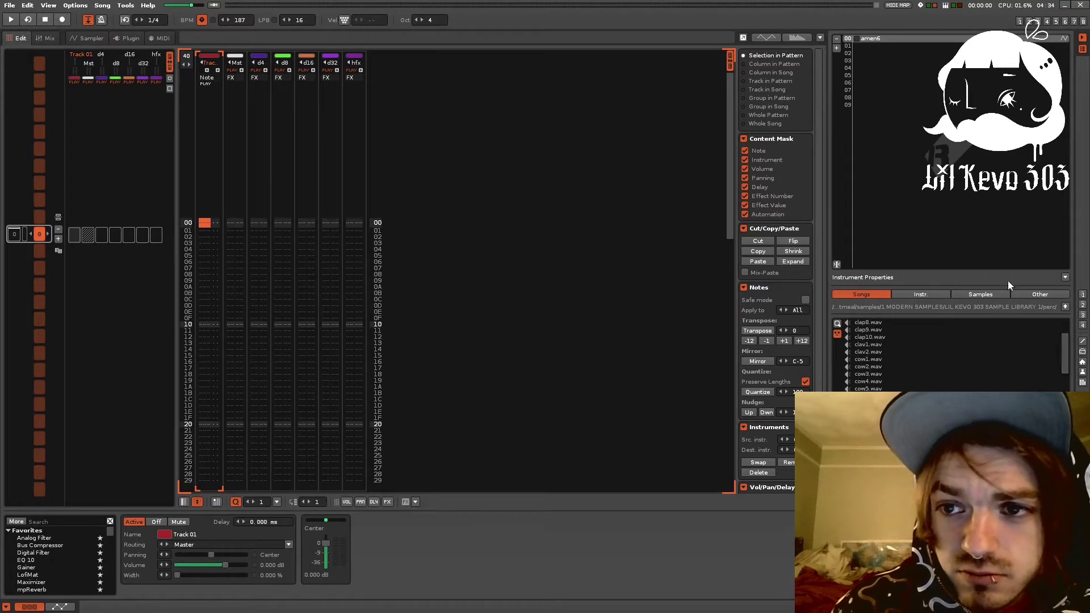
click(835, 39)
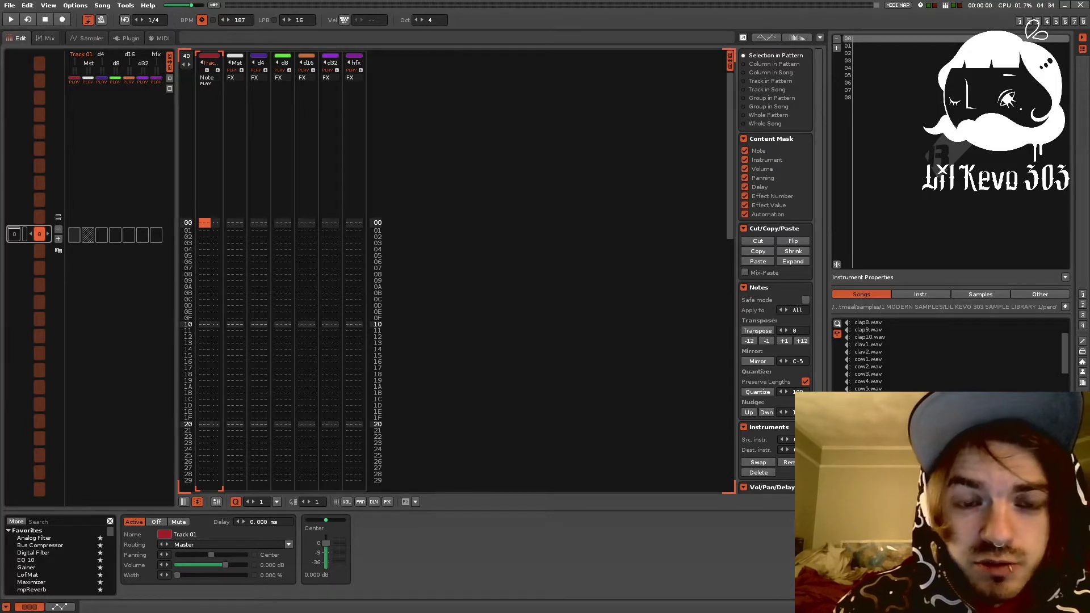
scroll(948, 363, down, 10)
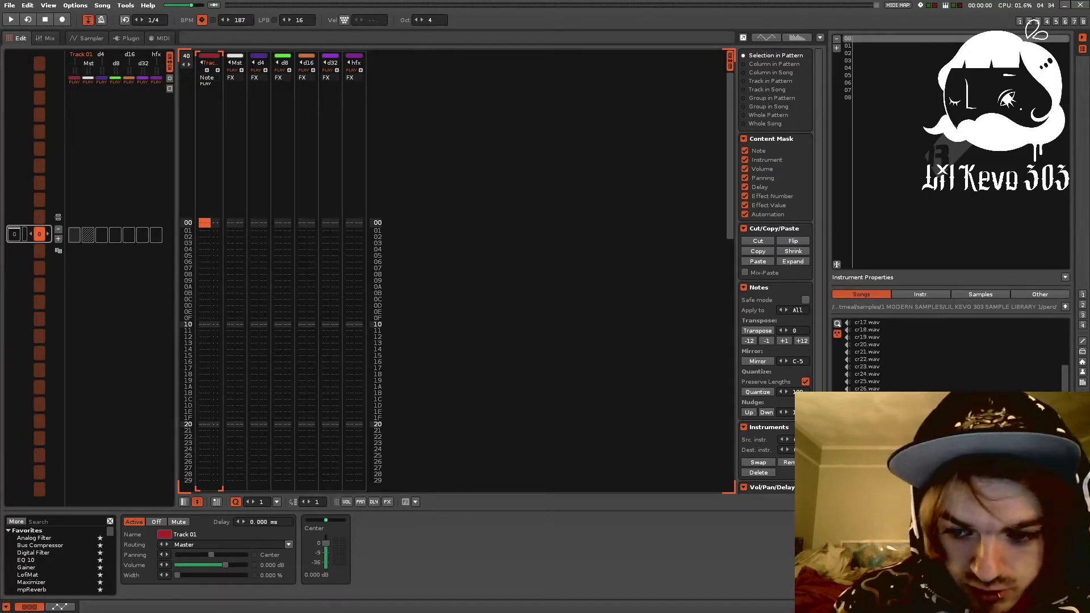
right_click(885, 448)
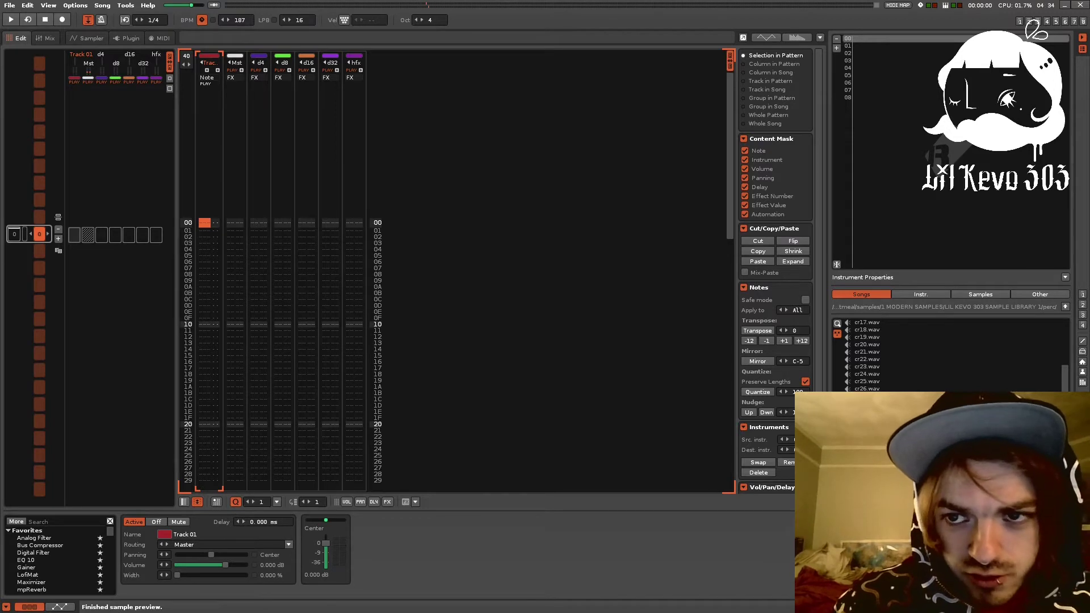
double_click(880, 454)
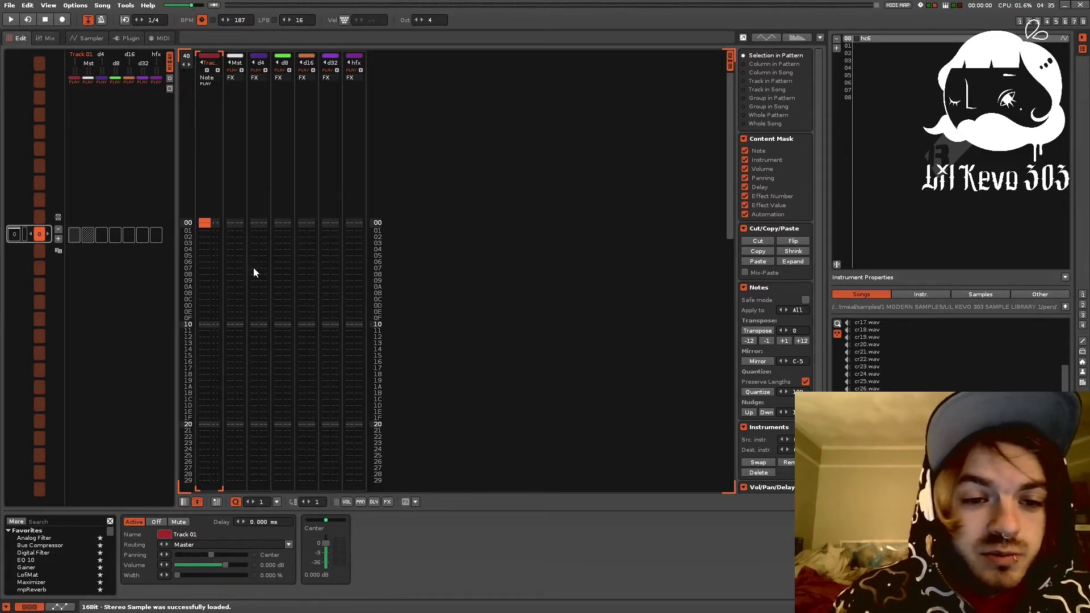
- Enter C-4 notes on every eighth line of Track 01 with an edit step of 8 and play the pattern
scroll(309, 233, down, 12)
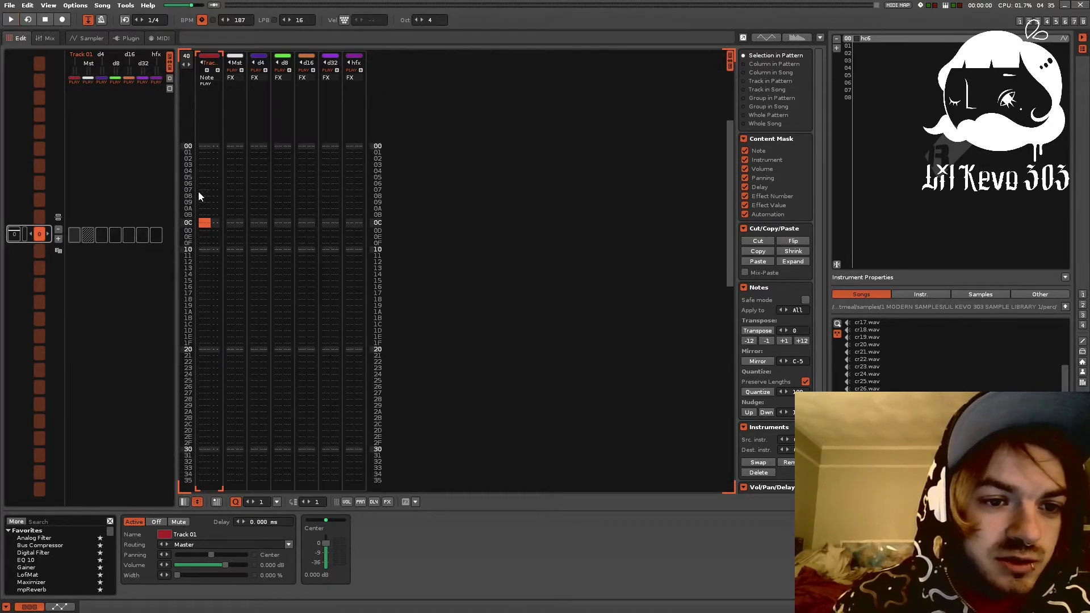
key(ctrl+8)
click(204, 144)
key(z)
key(z)
key(z)
key(z)
key(z)
key(z)
key(z)
key(z)
key(space)
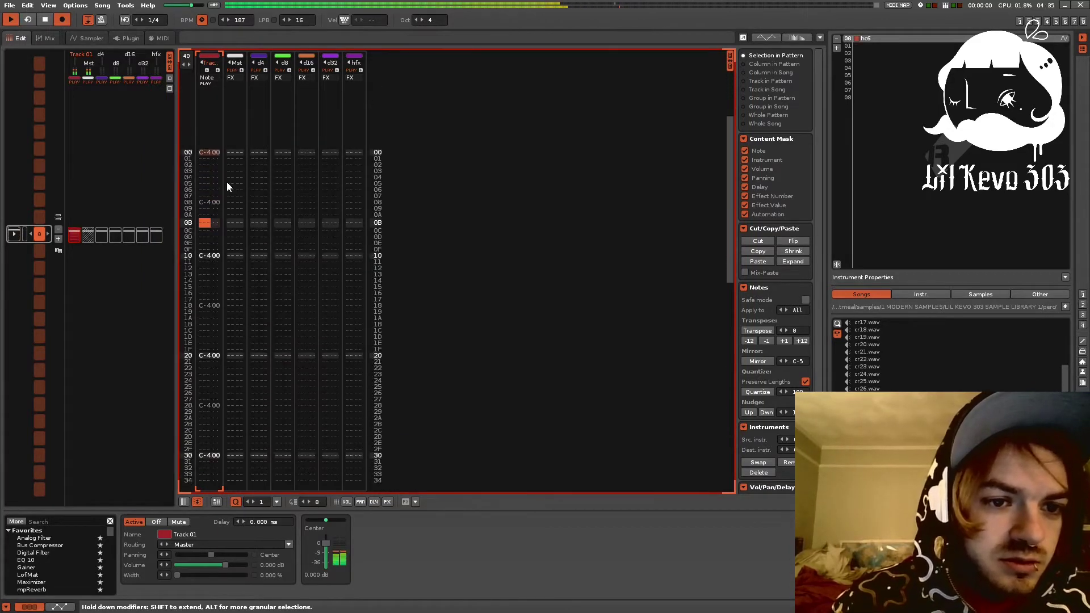
key(space)
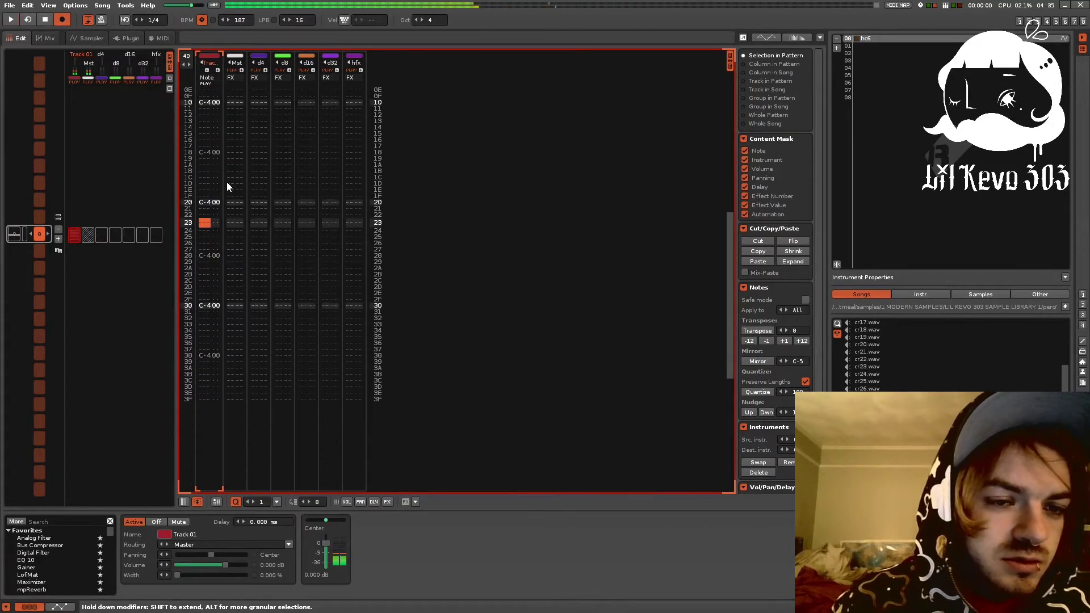
- Set the lines per beat to 8 and play the pattern at the new setting
drag(310, 21, 309, 37)
scroll(290, 139, up, 5)
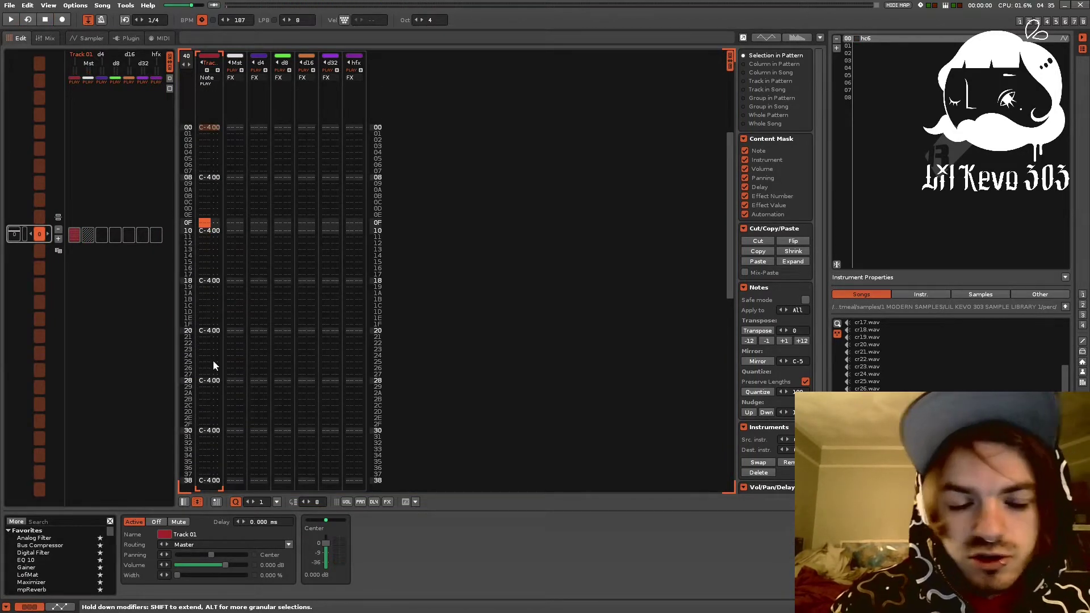
key(space)
key(space)
- Set the edit step to 4, fill Track 01 with C-4 notes on every fourth line, and play the pattern
key(Escape)
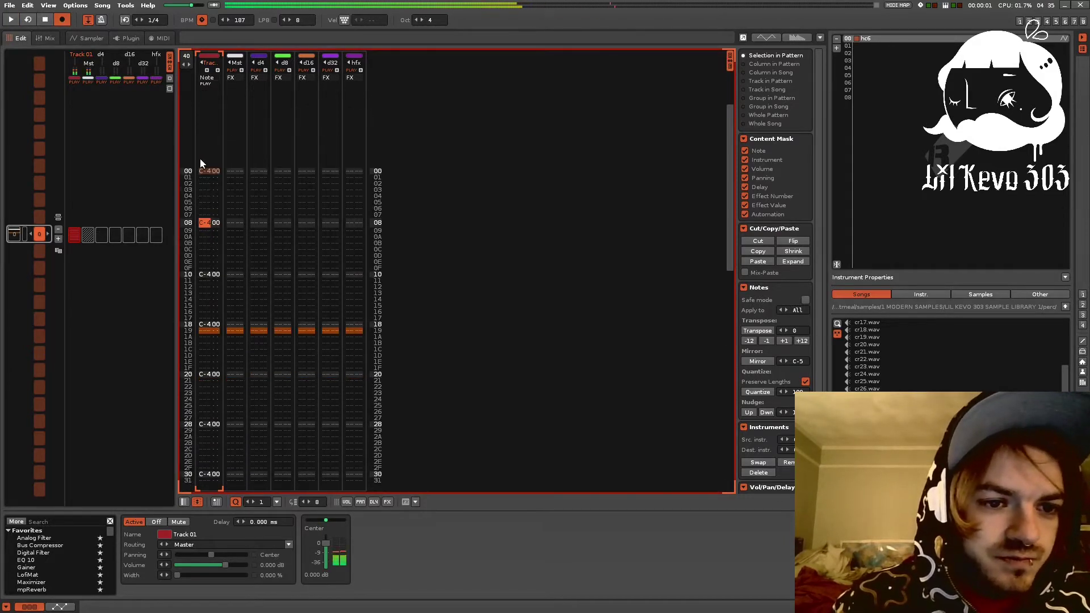
scroll(200, 158, down, 15)
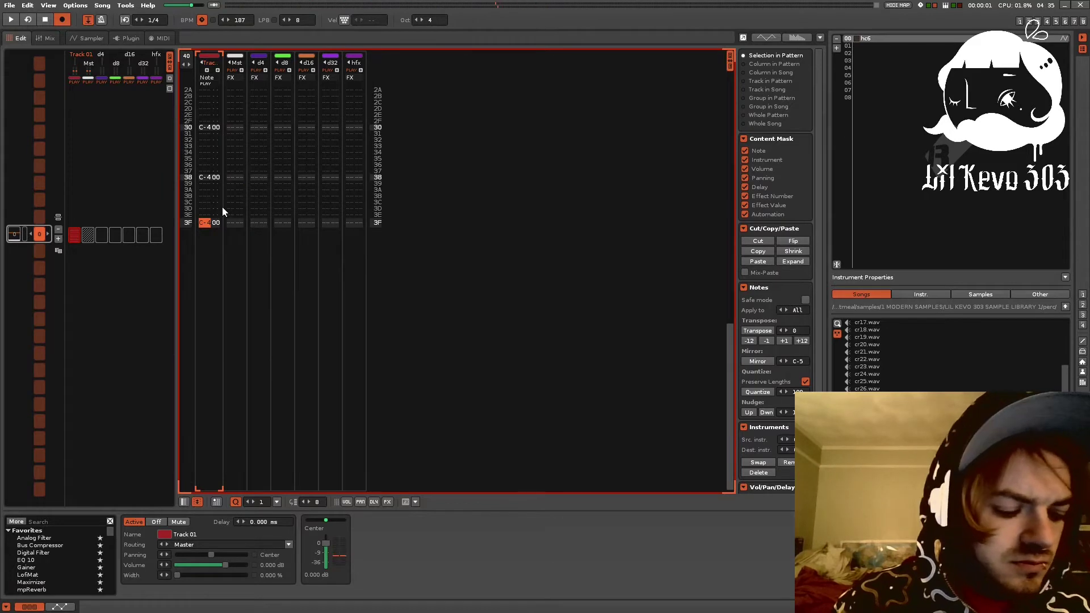
scroll(222, 210, up, 12)
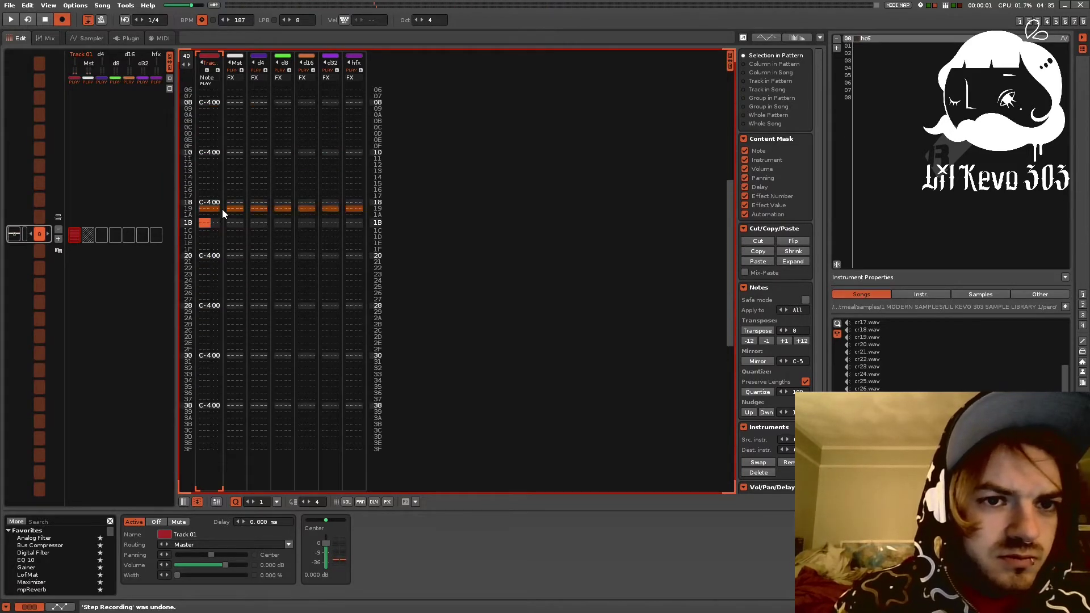
scroll(199, 122, up, 8)
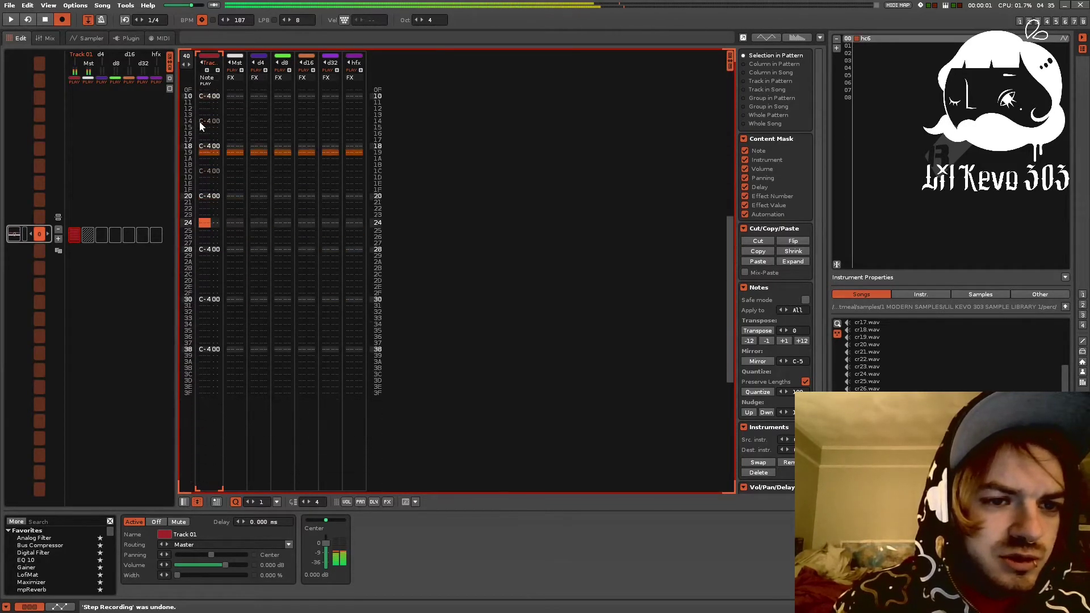
scroll(213, 148, up, 6)
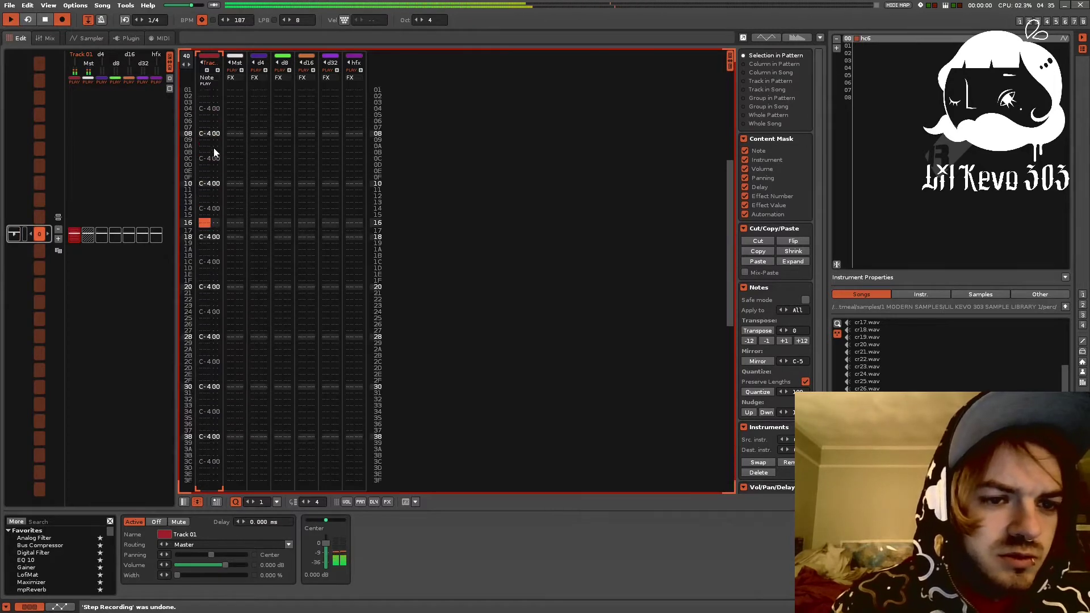
scroll(271, 219, up, 4)
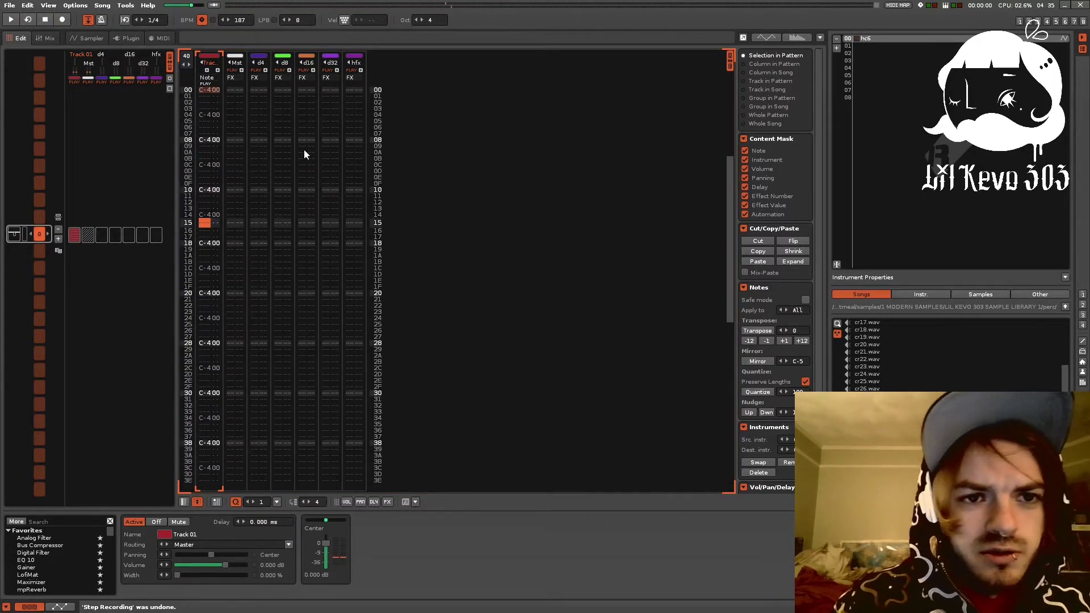
- Play the pattern at 16 lines per beat for comparison and return LPB to 8
scroll(306, 19, up, 7)
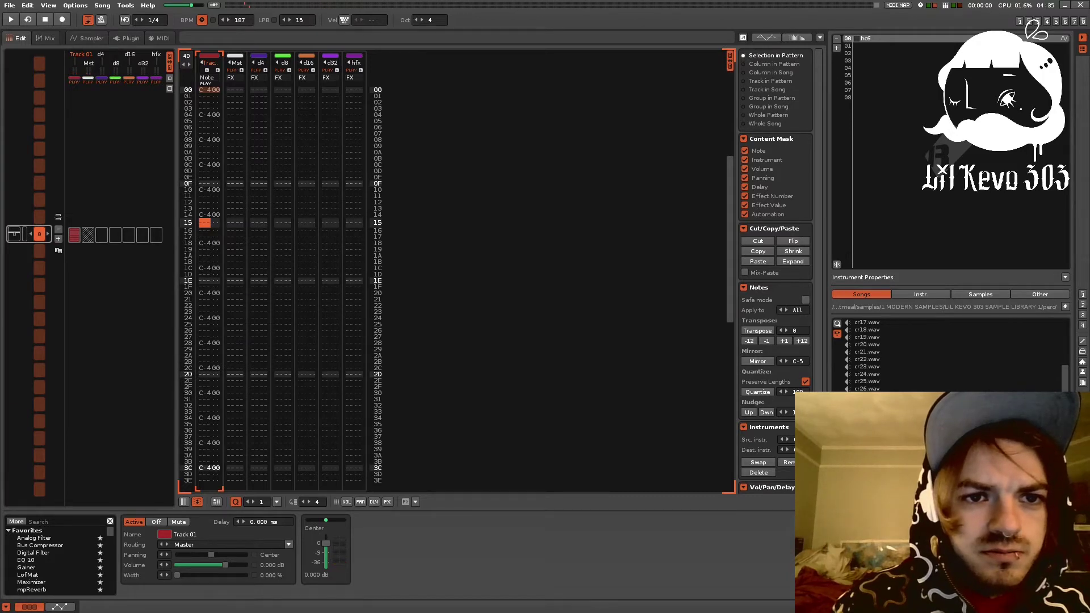
scroll(305, 20, up, 1)
key(space)
key(space)
scroll(305, 173, up, 2)
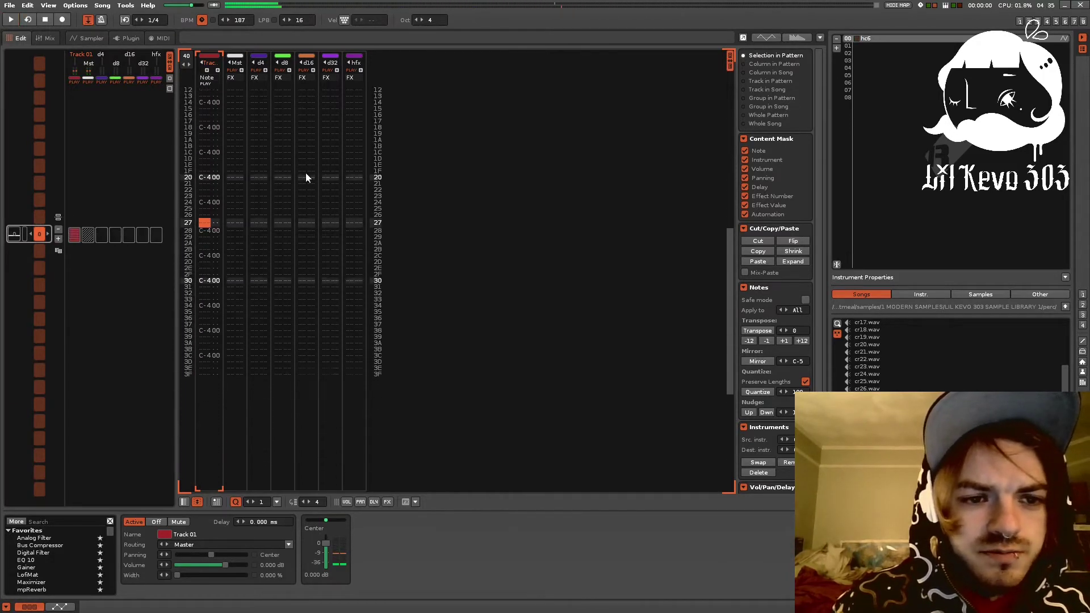
key(space)
scroll(299, 20, down, 1)
scroll(299, 20, down, 7)
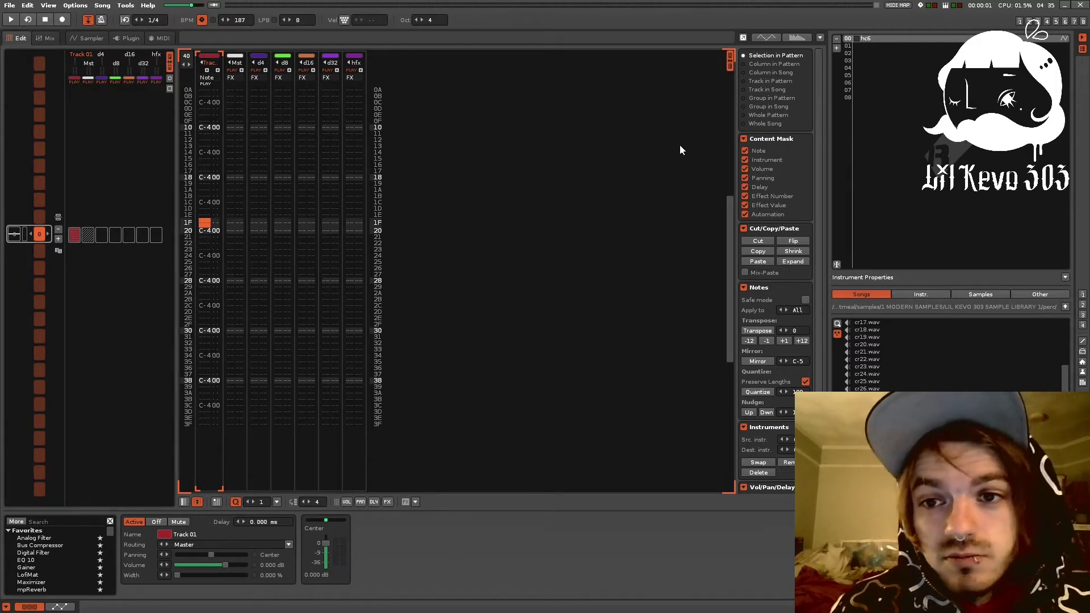
- Clone the current pattern three times in the pattern sequence and reduce the pattern matrix slot size
click(58, 252)
click(58, 252)
click(57, 252)
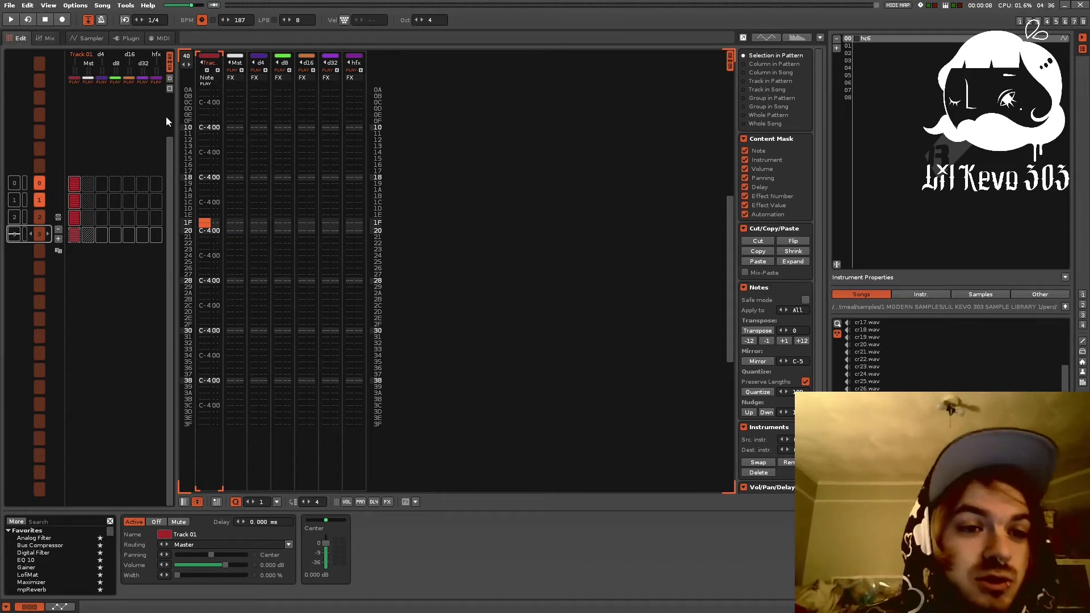
click(170, 78)
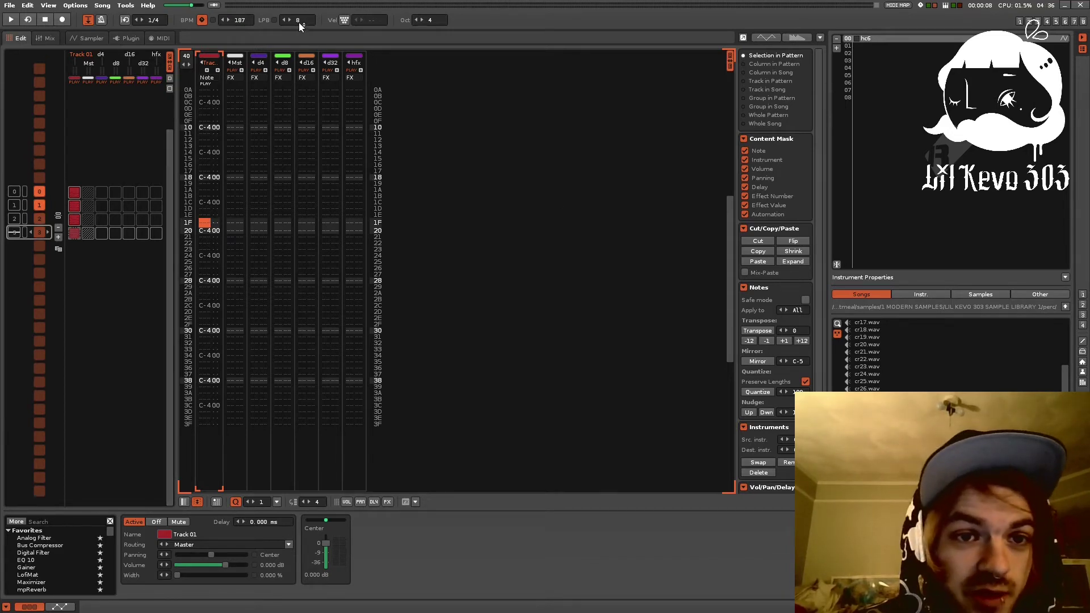
- Delete the hc6 instrument together with its notes and set the lines per beat to 32
click(833, 40)
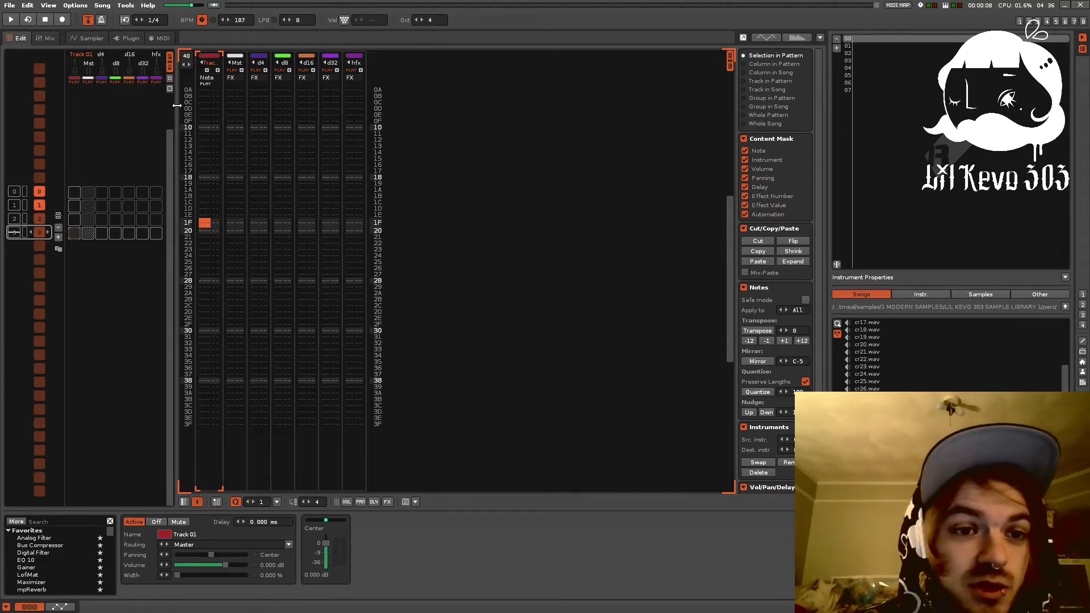
drag(297, 20, 297, 8)
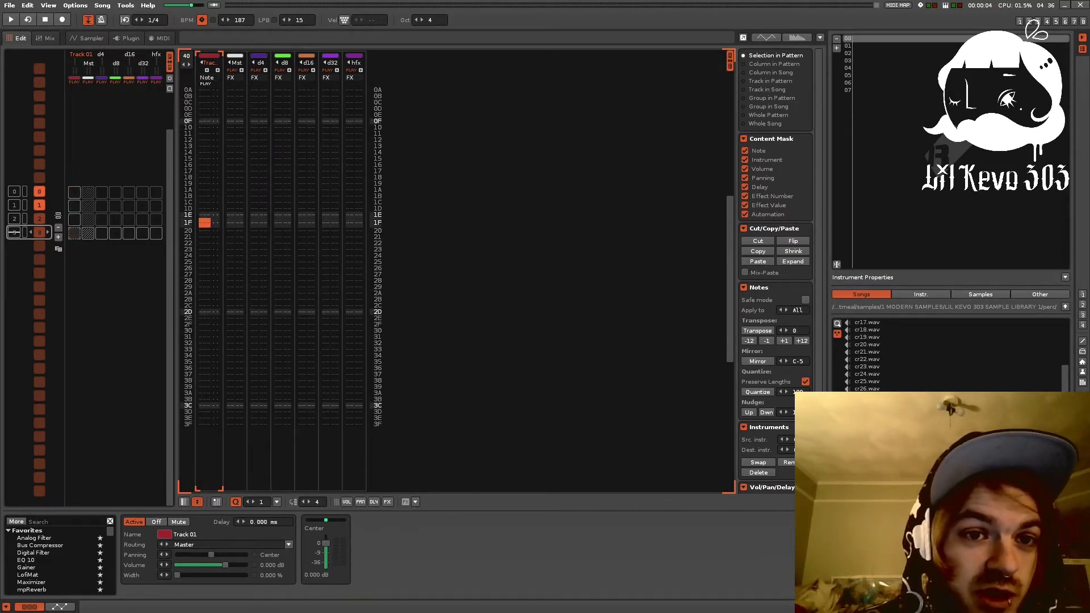
drag(298, 9, 297, 0)
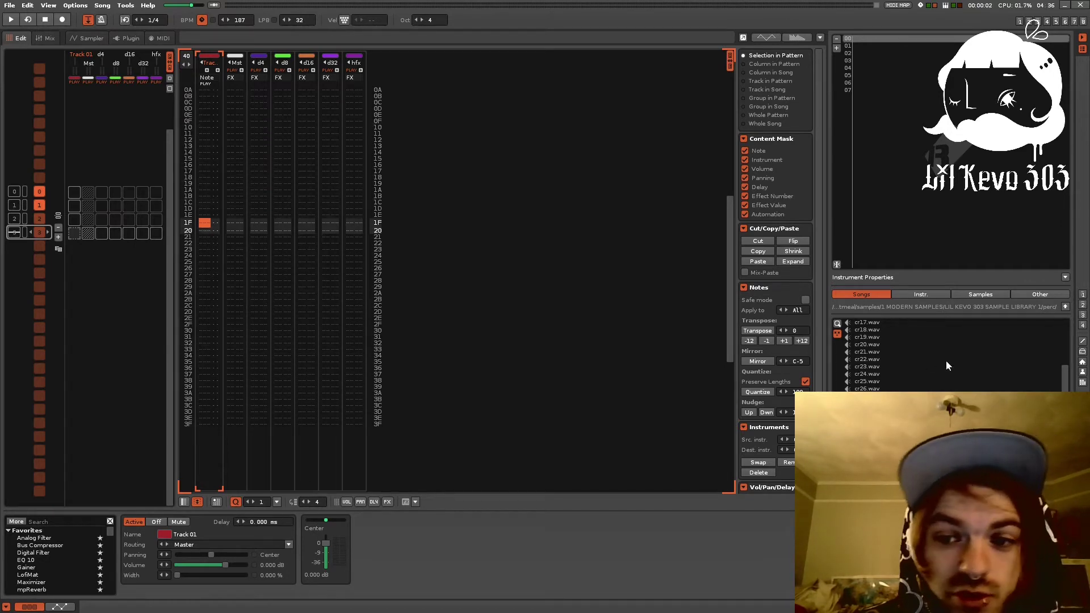
- Browse the saved sample folders and load the amena1.xrni instrument from the RENOISE BRKZ VOL 4 folder
click(1081, 295)
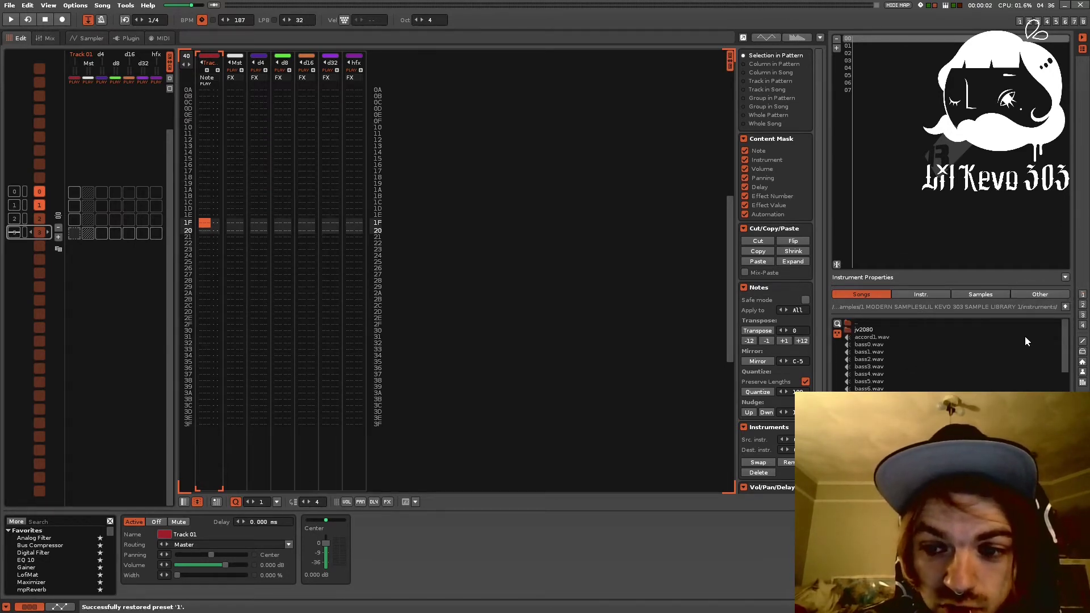
double_click(872, 320)
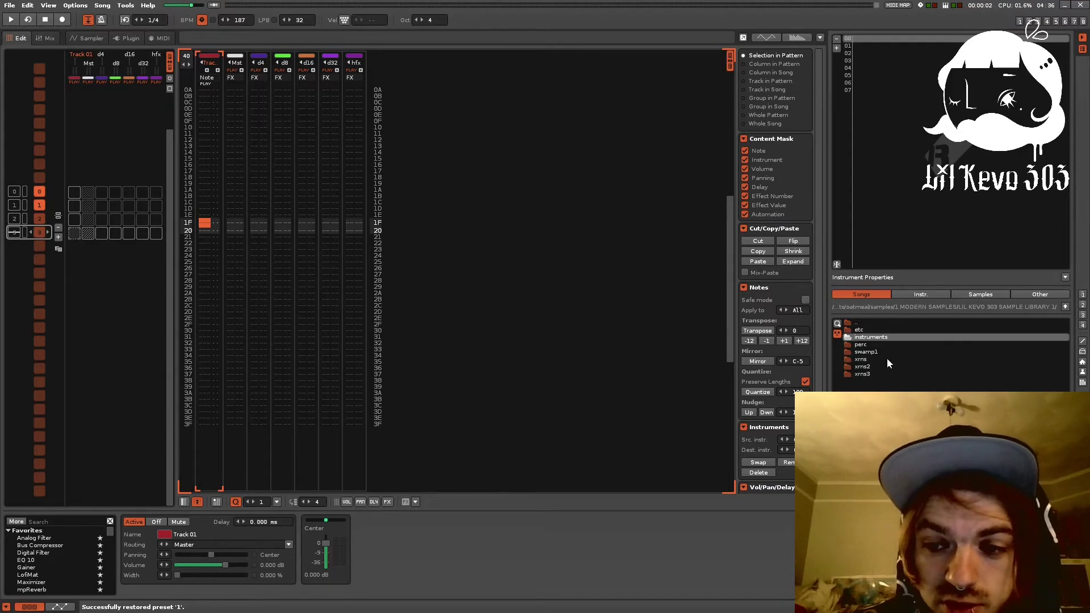
click(1081, 310)
click(1081, 325)
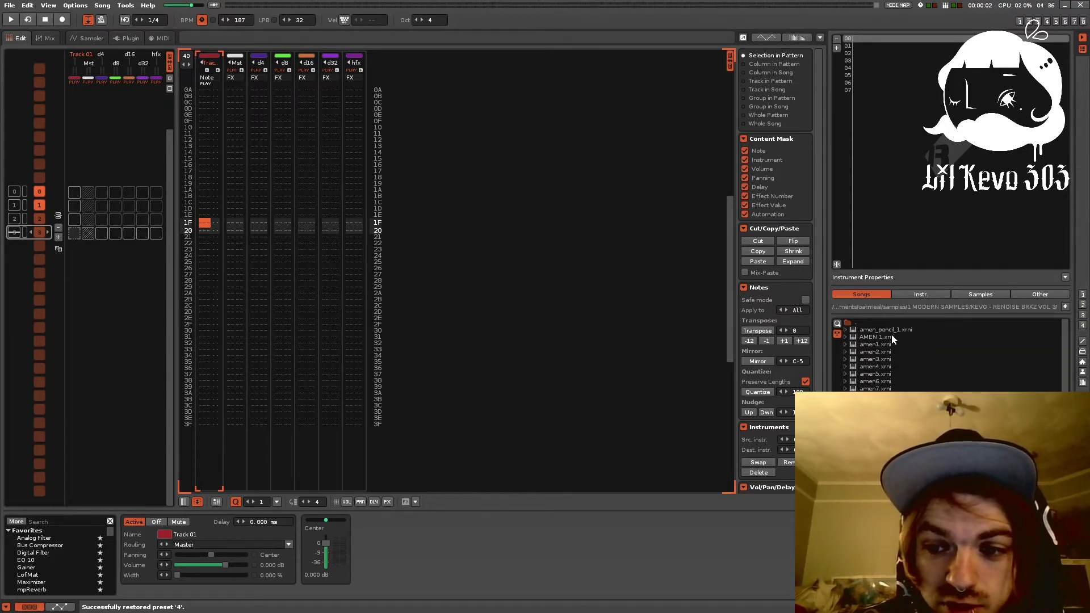
double_click(880, 321)
double_click(874, 395)
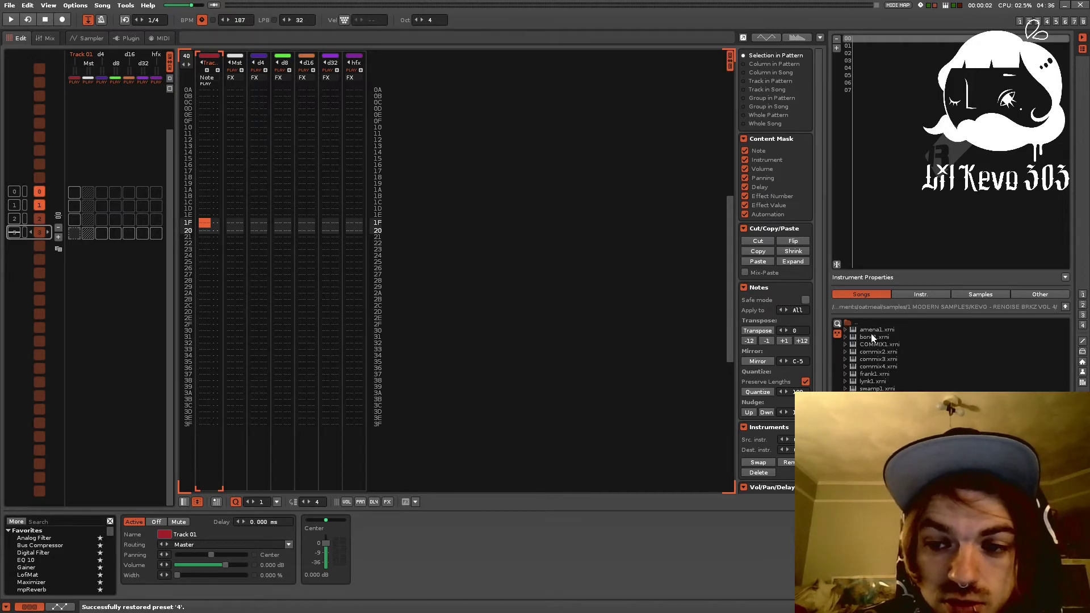
double_click(870, 327)
- Turn off pattern following, enable edit mode and select the first pattern in the sequence
key(space)
key(space)
key(Escape)
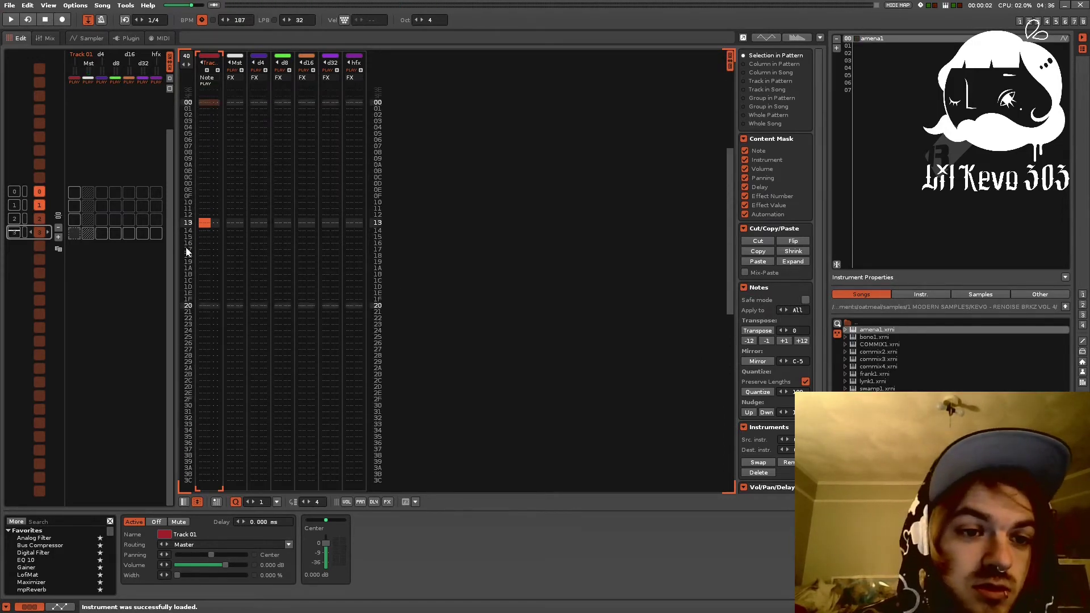
key(Scroll_Lock)
click(75, 192)
scroll(220, 220, up, 5)
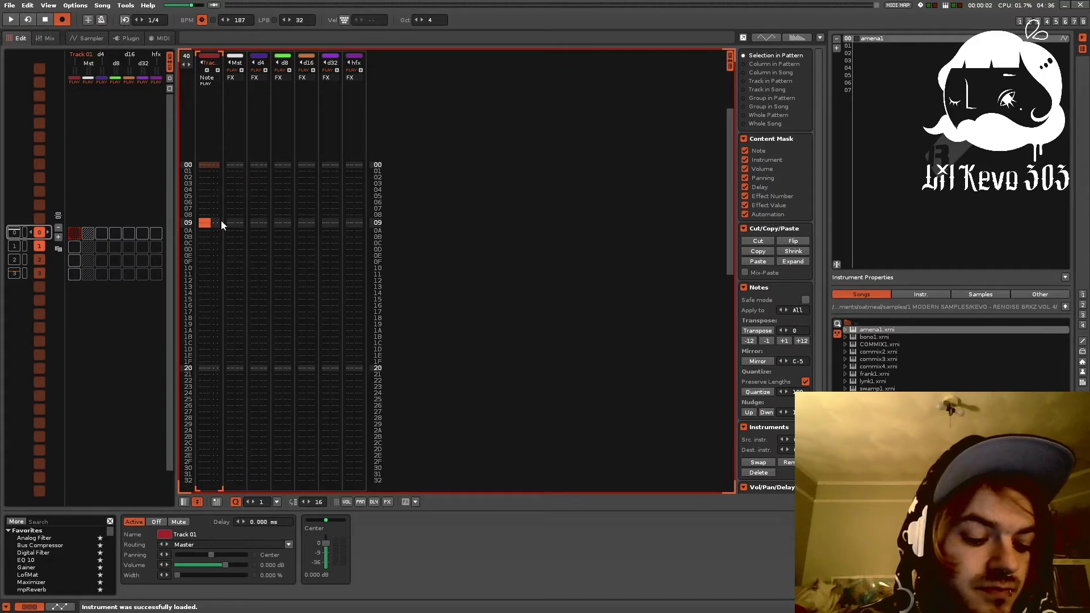
- With an edit step of 16, enter four E-4 notes in pattern 0, and F-4 and F#4 at the start of pattern 1
key(ctrl+1)
key(ctrl+6)
click(208, 164)
key(c)
key(c)
key(c)
key(c)
key(v)
key(g)
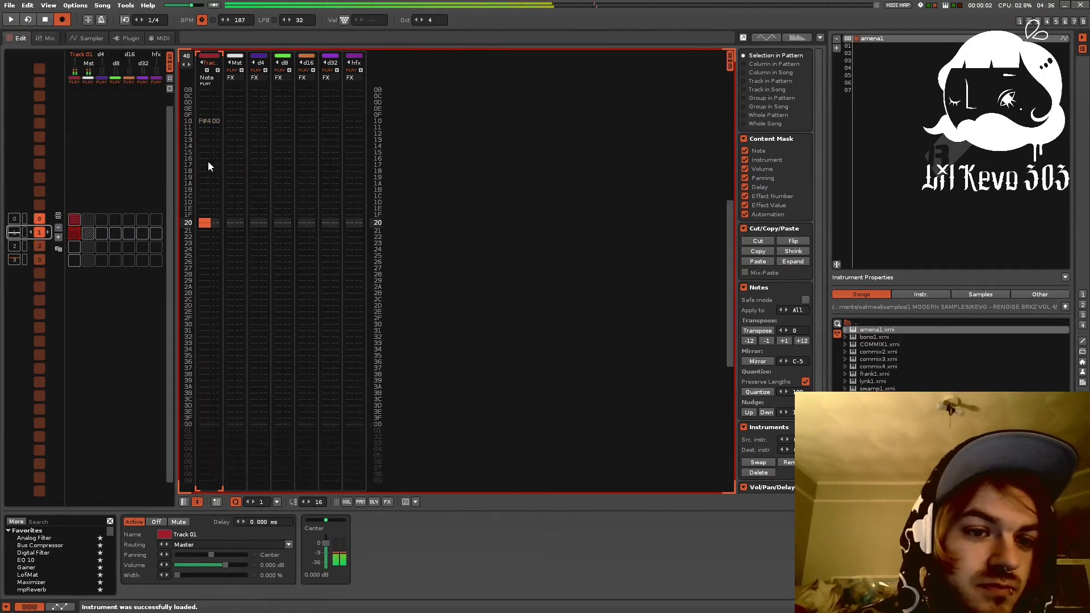
- Set the edit step to 1, fill lines 20 to 3F of pattern 1 with G-4 notes, and play it
key(ctrl+1)
key(b)
key(b)
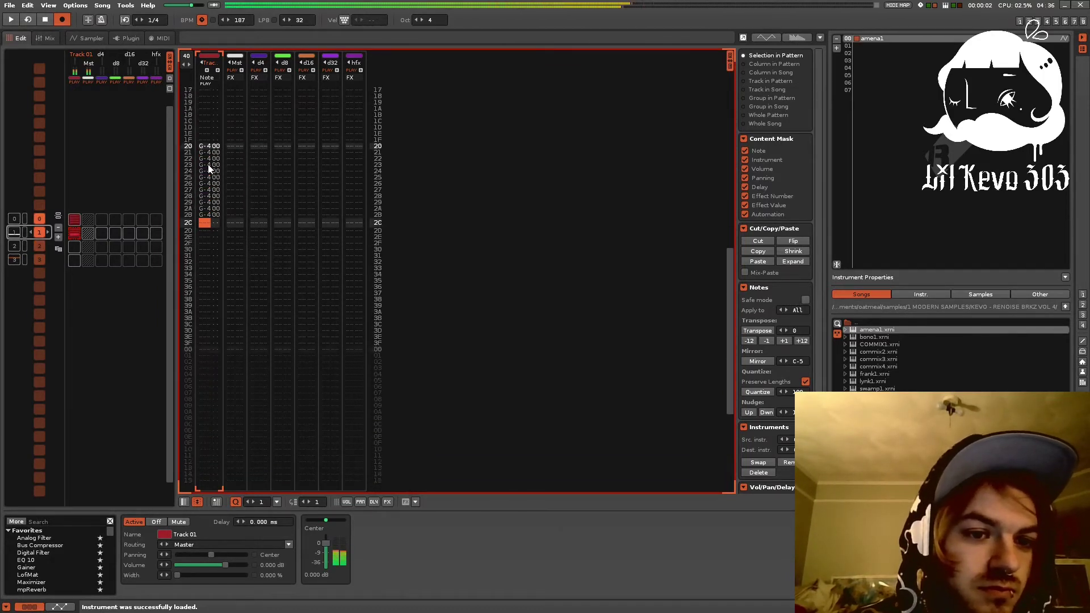
scroll(249, 241, up, 3)
key(space)
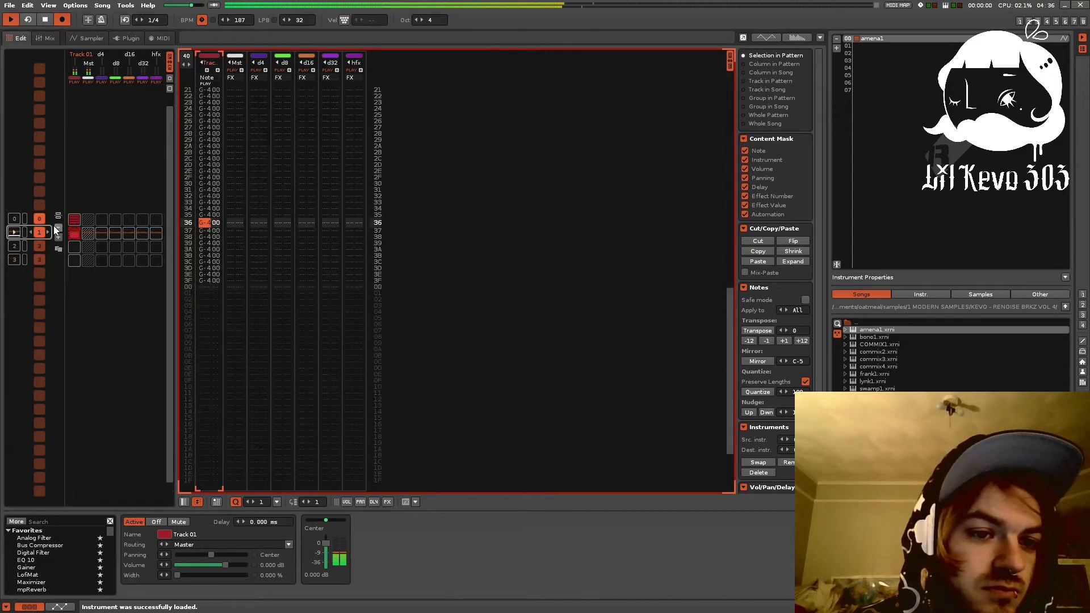
key(space)
- Loop the first two patterns in the sequence, turn off edit mode and play the loop from pattern 0
drag(26, 233, 25, 213)
key(space)
click(30, 216)
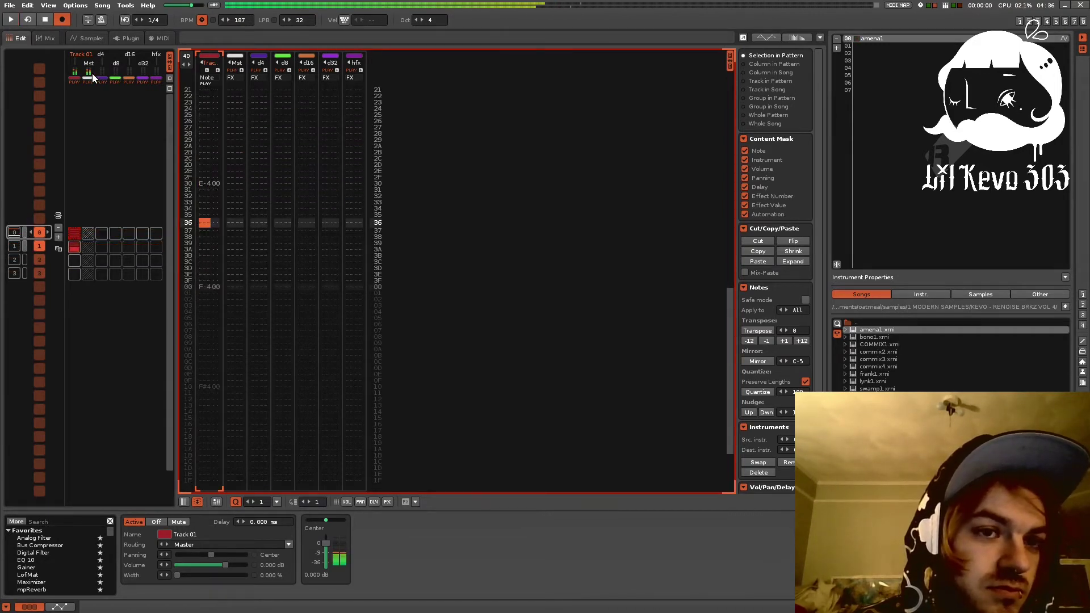
click(62, 19)
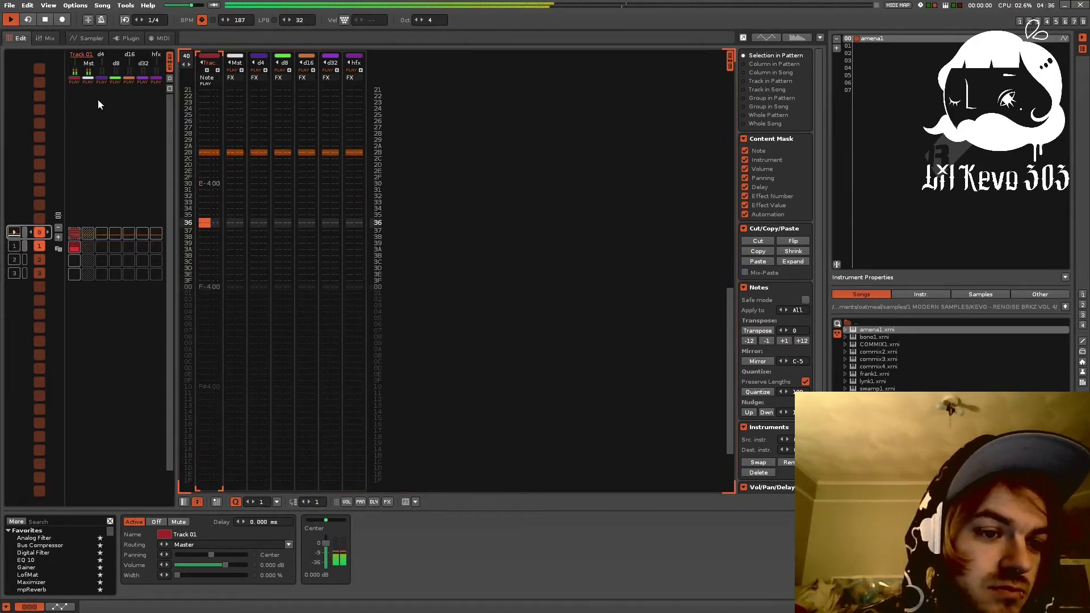
key(Scroll_Lock)
key(Scroll_Lock)
key(space)
scroll(52, 238, down, 1)
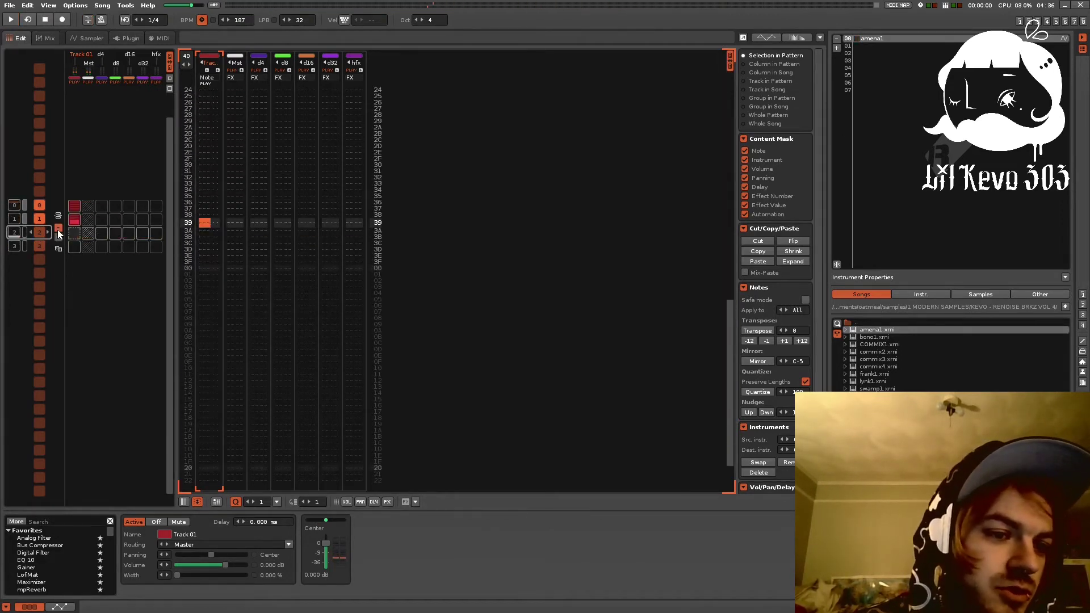
- Delete the two empty patterns at the end of the sequence and duplicate the remaining patterns until the sequence holds sixteen
click(58, 230)
click(58, 229)
right_click(40, 224)
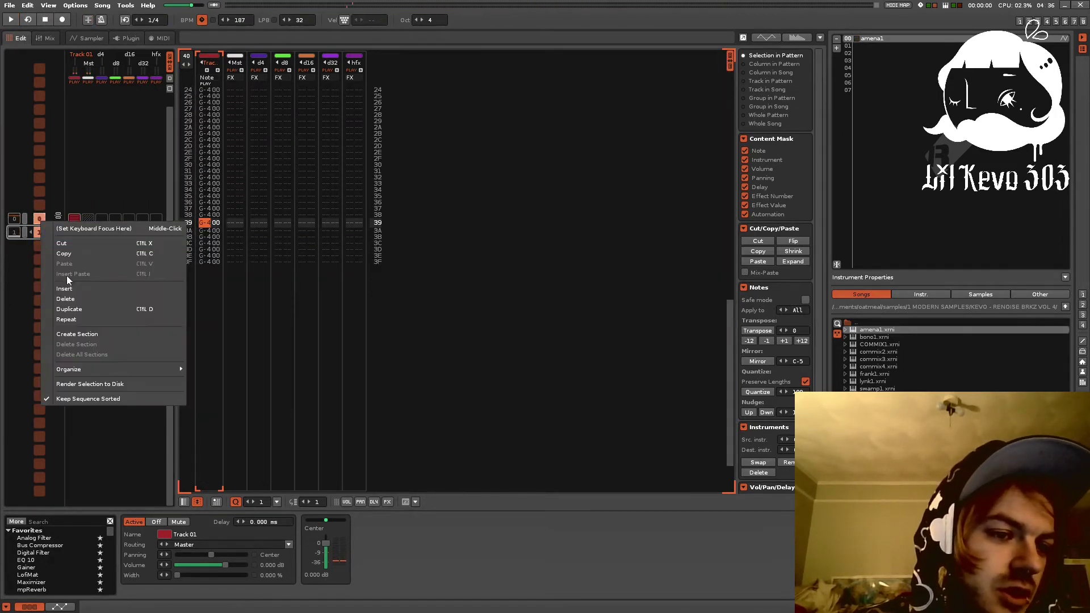
click(72, 305)
right_click(40, 220)
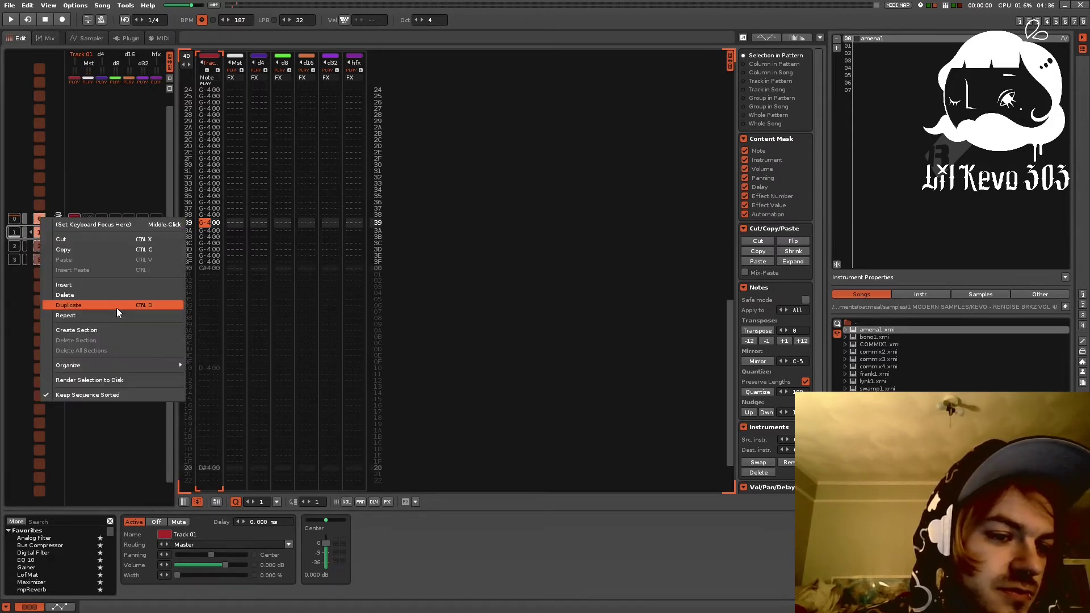
click(117, 308)
right_click(43, 225)
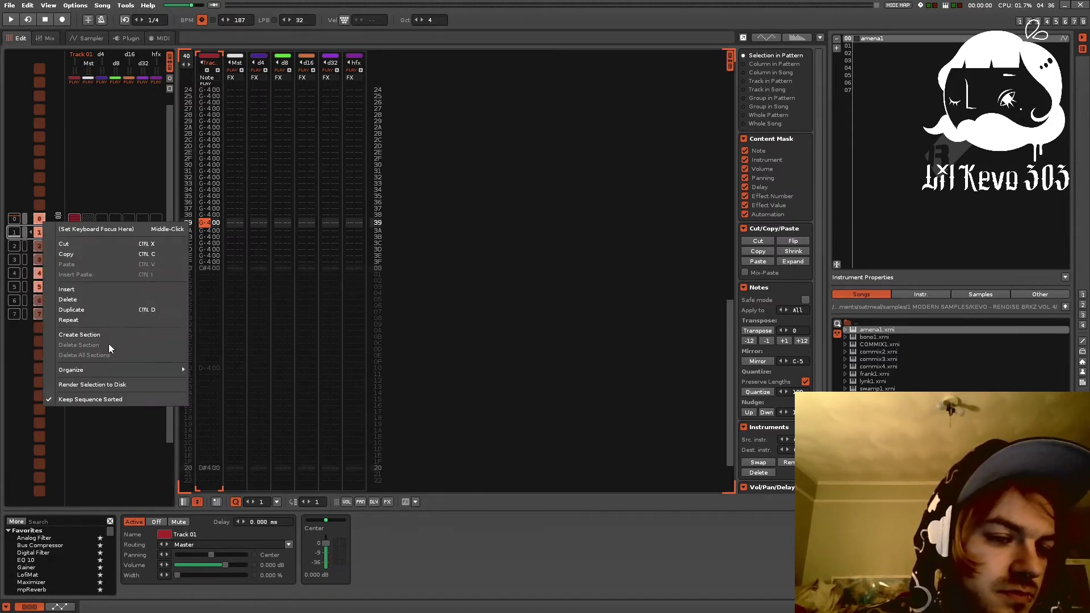
click(100, 312)
- Play the extended sequence from pattern 0 for a few patterns and stop playback
scroll(214, 264, up, 7)
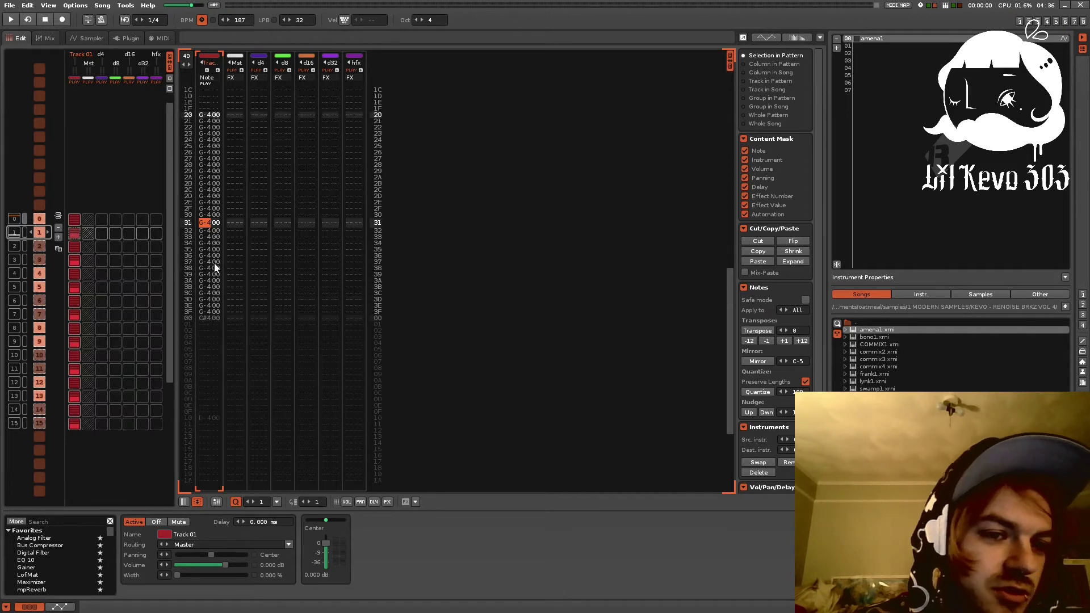
scroll(77, 205, up, 1)
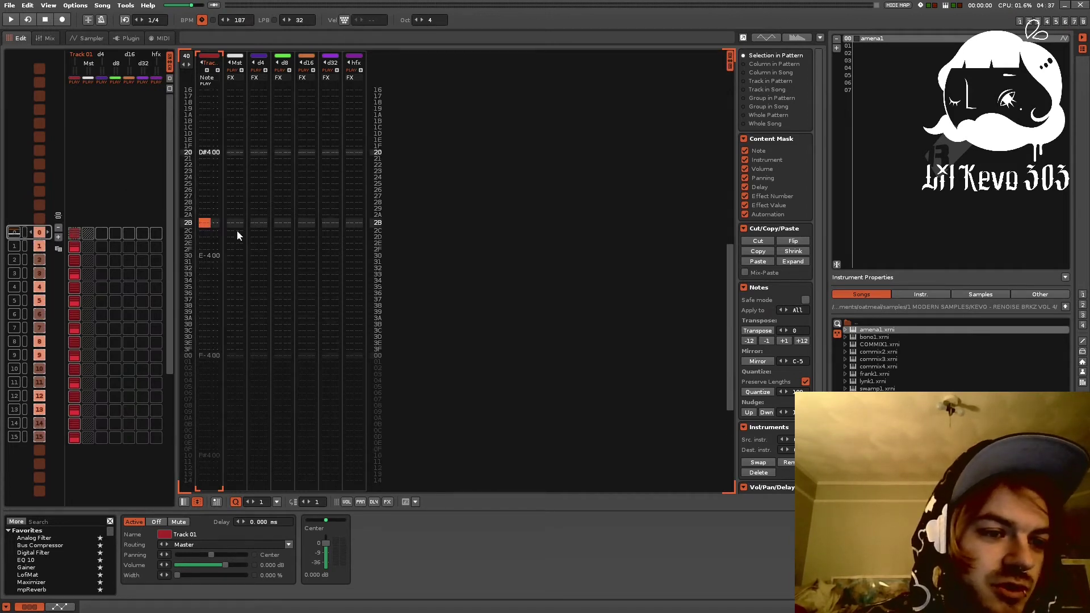
key(space)
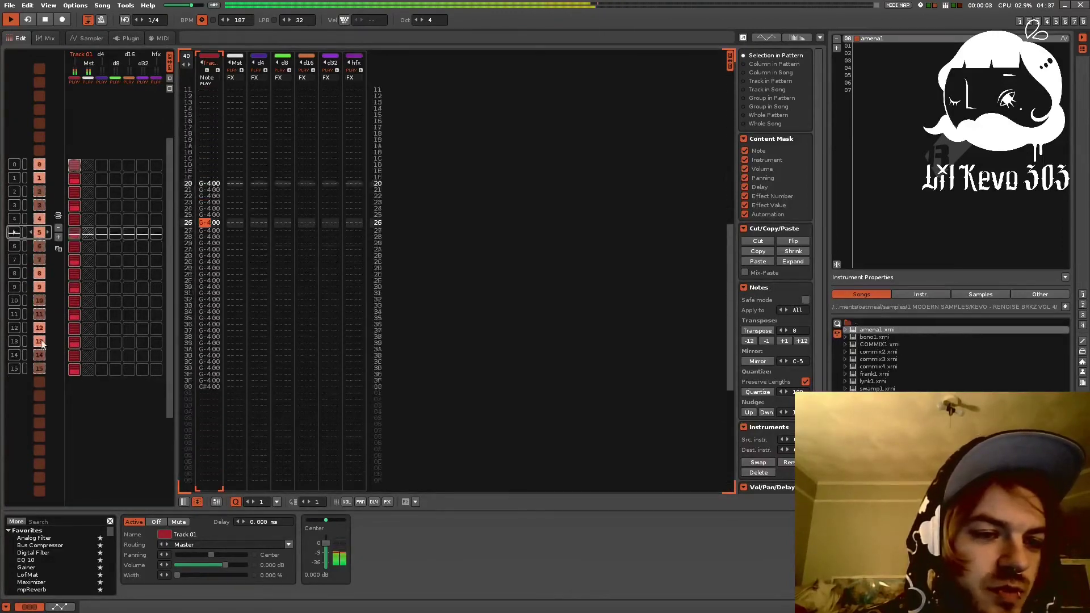
key(space)
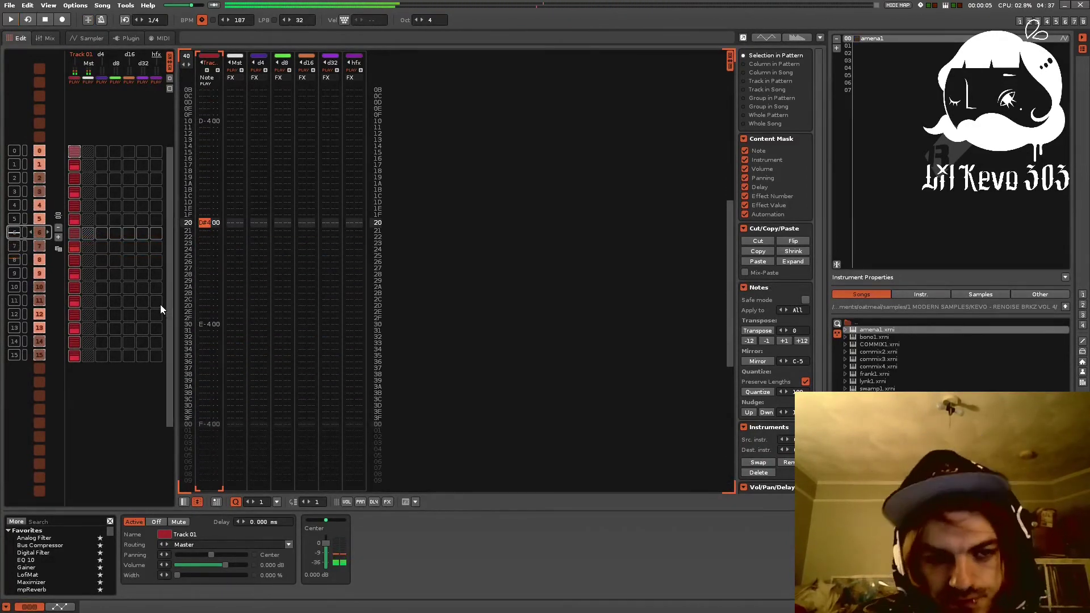
- Open the existing song its_ok7a.xrns in place of the current one
scroll(140, 302, up, 6)
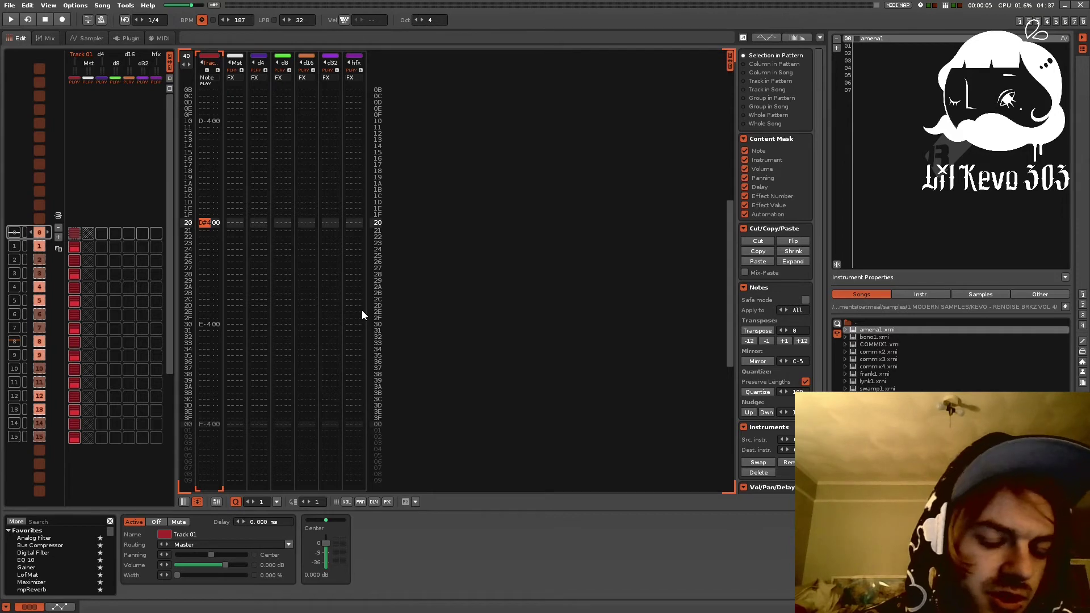
scroll(361, 309, up, 5)
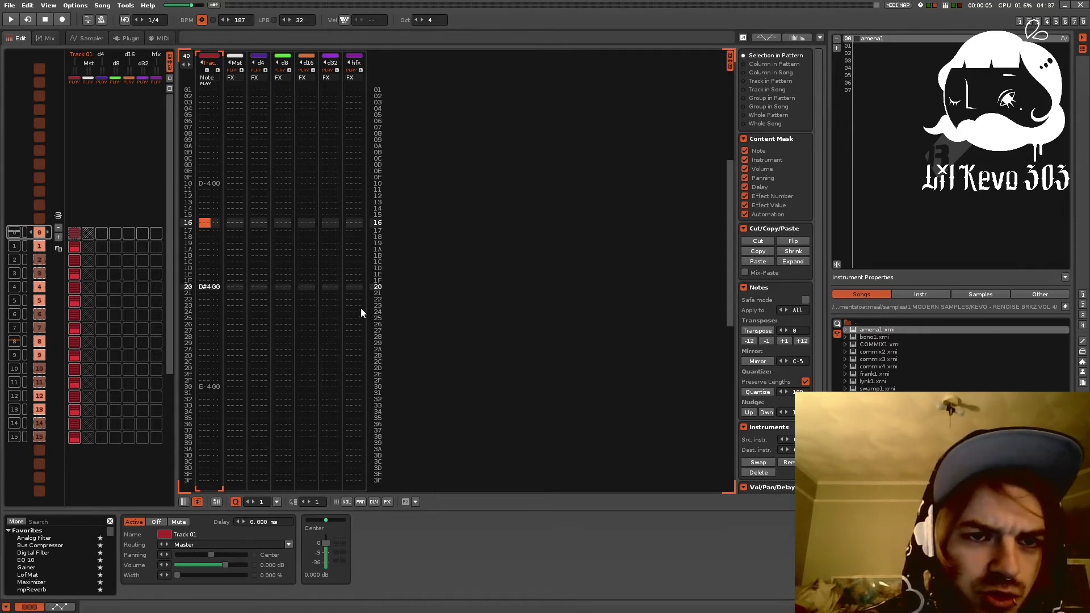
click(8, 5)
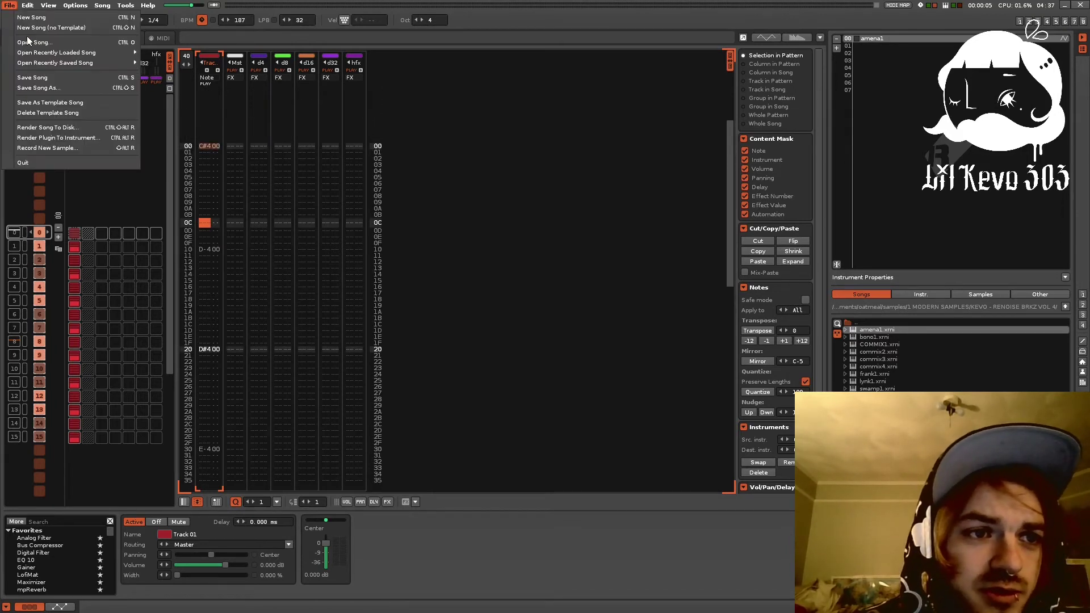
click(29, 39)
click(557, 334)
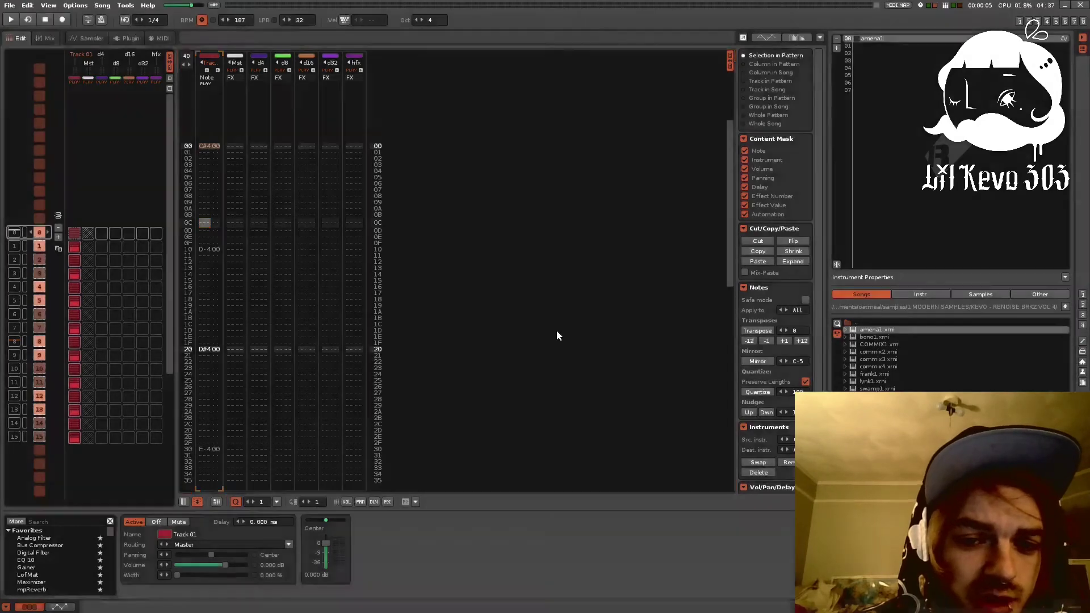
double_click(474, 293)
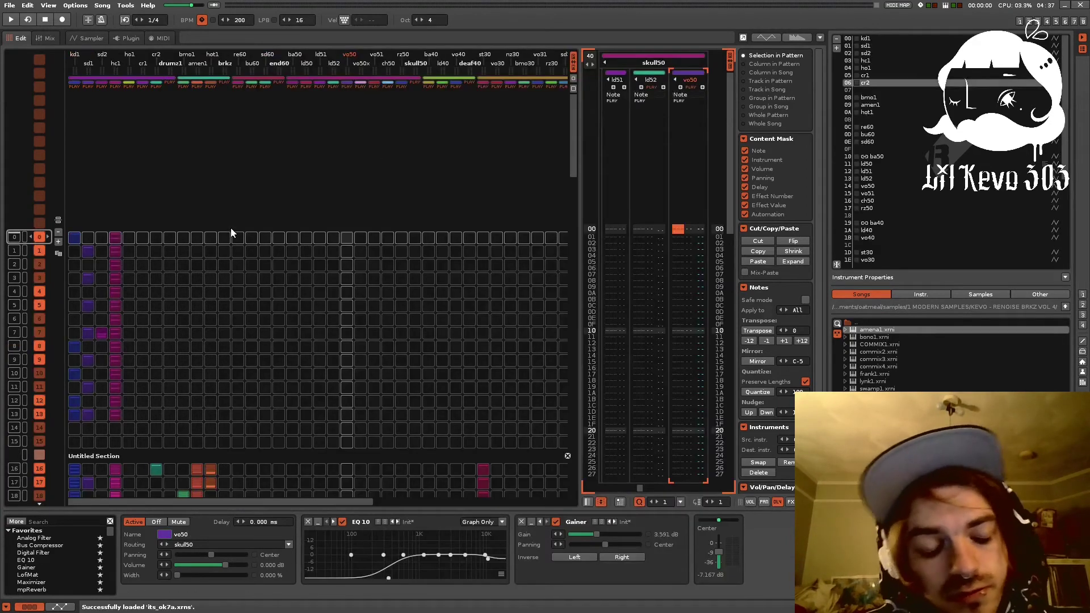
- Play the opened song from around pattern 40 of the sequence
scroll(309, 320, down, 5)
drag(573, 134, 461, 236)
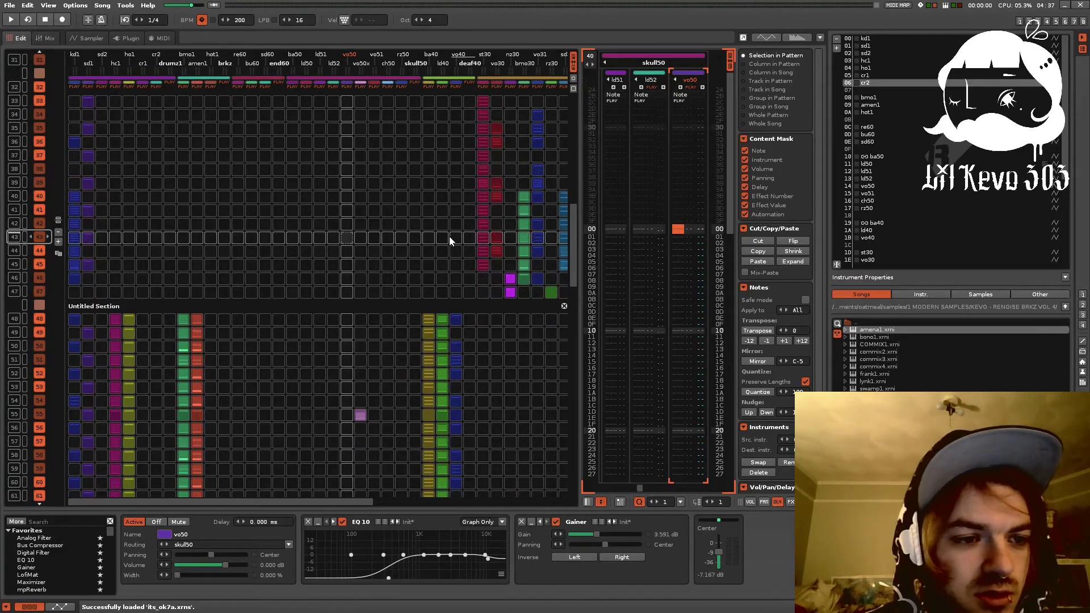
key(space)
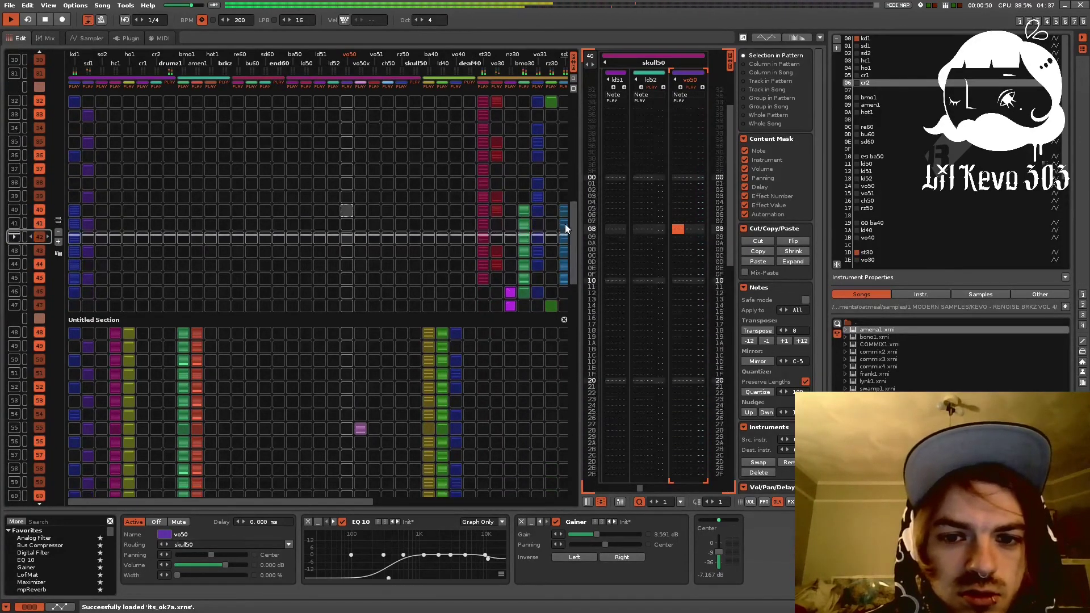
- Narrow the pattern matrix to widen the pattern editor, and bring the drumz1 and brkz track groups into view
drag(518, 227, 261, 227)
drag(459, 486, 479, 467)
drag(456, 466, 359, 457)
- Go to the amen1 track, dismiss the audio engine warning, and examine the track's notes and effects in patterns 52 to 58
key(shift+Tab)
key(shift+Tab)
key(shift+Tab)
key(shift+Tab)
key(shift+Tab)
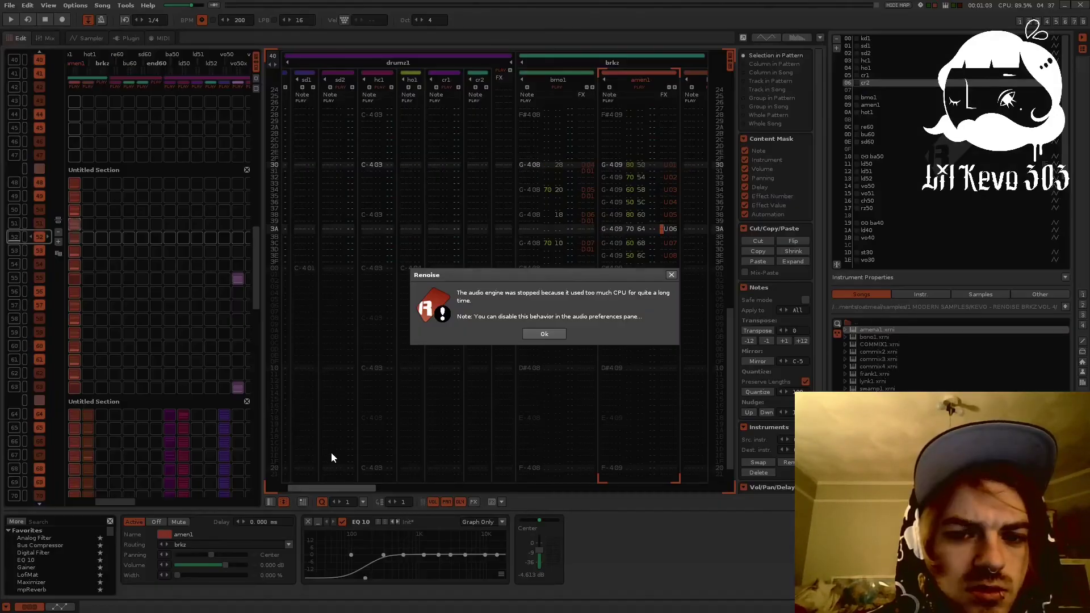
click(561, 334)
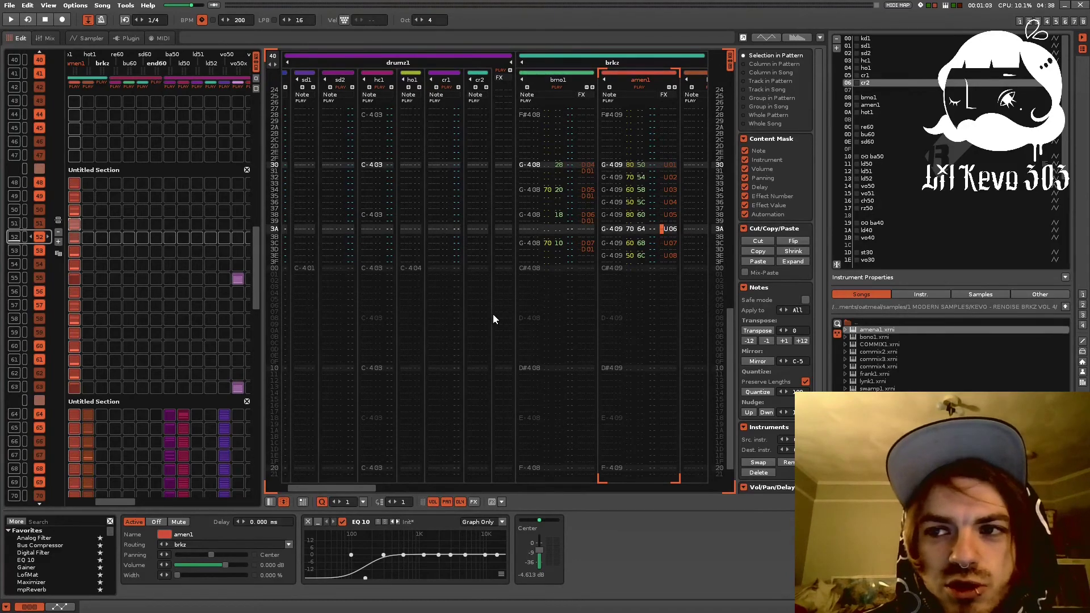
scroll(169, 290, down, 11)
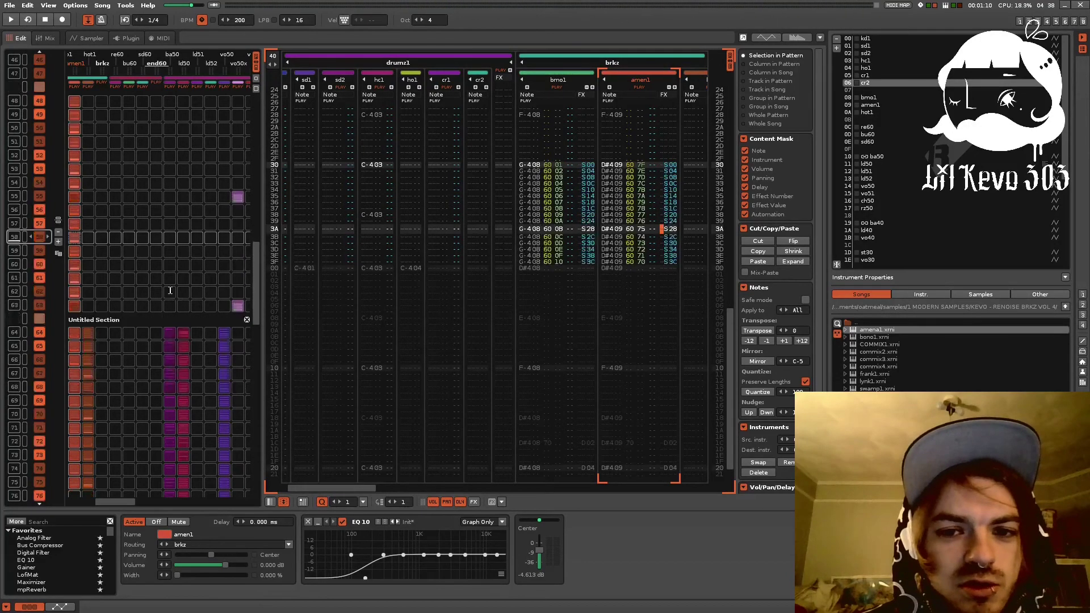